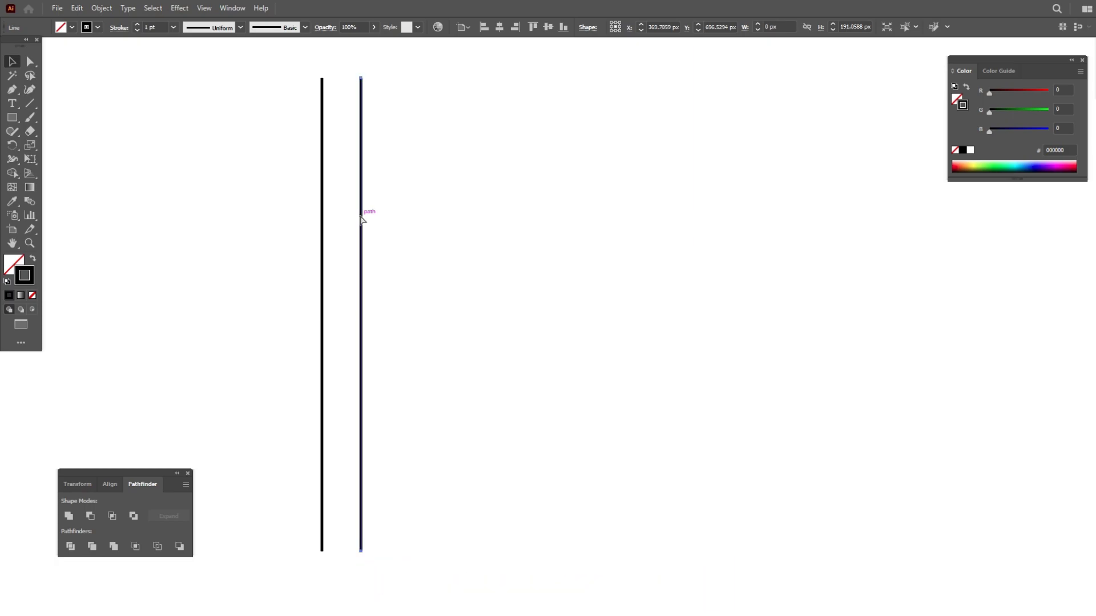
Step: Repeat the last line duplication to build a row of 12 evenly spaced vertical lines
{"action": "key", "text": "ctrl+d"}
{"action": "key", "text": "ctrl+d"}
{"action": "key", "text": "ctrl+d"}
{"action": "key", "text": "ctrl+d"}
{"action": "key", "text": "ctrl+d"}
{"action": "key", "text": "ctrl+d"}
{"action": "key", "text": "ctrl+d"}
{"action": "key", "text": "ctrl+d"}
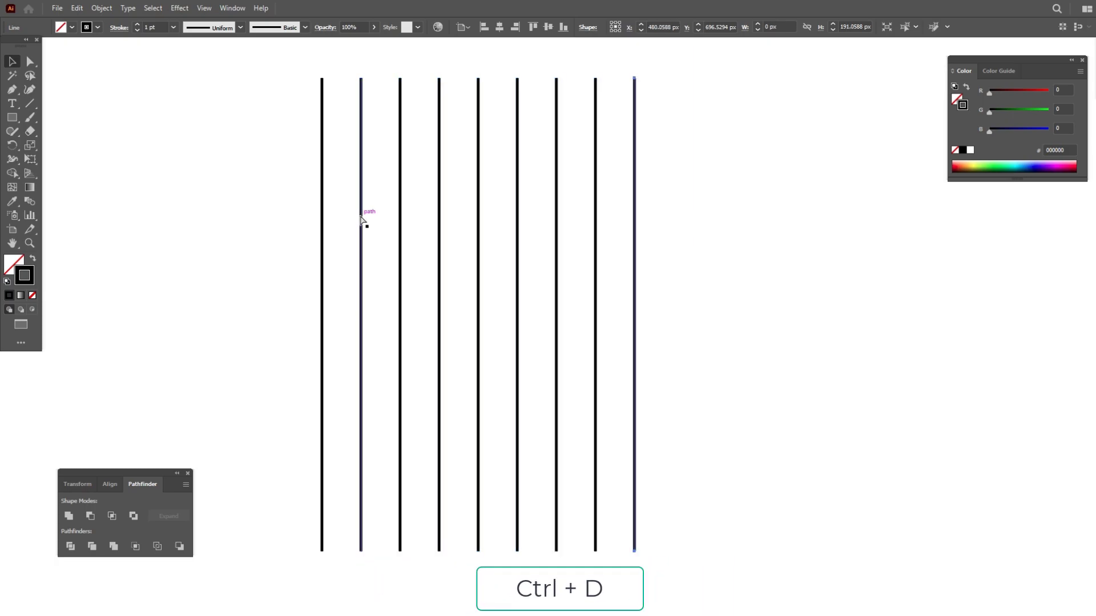
{"action": "key", "text": "ctrl+d"}
Step: Shift groups of vertical lines toward the last line, halving every second gap so the row forms six pairs
{"action": "left_click_drag", "start_coordinate": [201, 130], "coordinate": [559, 291]}
{"action": "left_click_drag", "start_coordinate": [624, 335], "coordinate": [624, 334]}
{"action": "left_click_drag", "start_coordinate": [616, 264], "coordinate": [634, 269]}
{"action": "left_click_drag", "start_coordinate": [156, 140], "coordinate": [575, 230]}
{"action": "left_click_drag", "start_coordinate": [269, 190], "coordinate": [509, 319]}
{"action": "left_click_drag", "start_coordinate": [498, 256], "coordinate": [518, 256]}
{"action": "left_click_drag", "start_coordinate": [265, 173], "coordinate": [460, 241]}
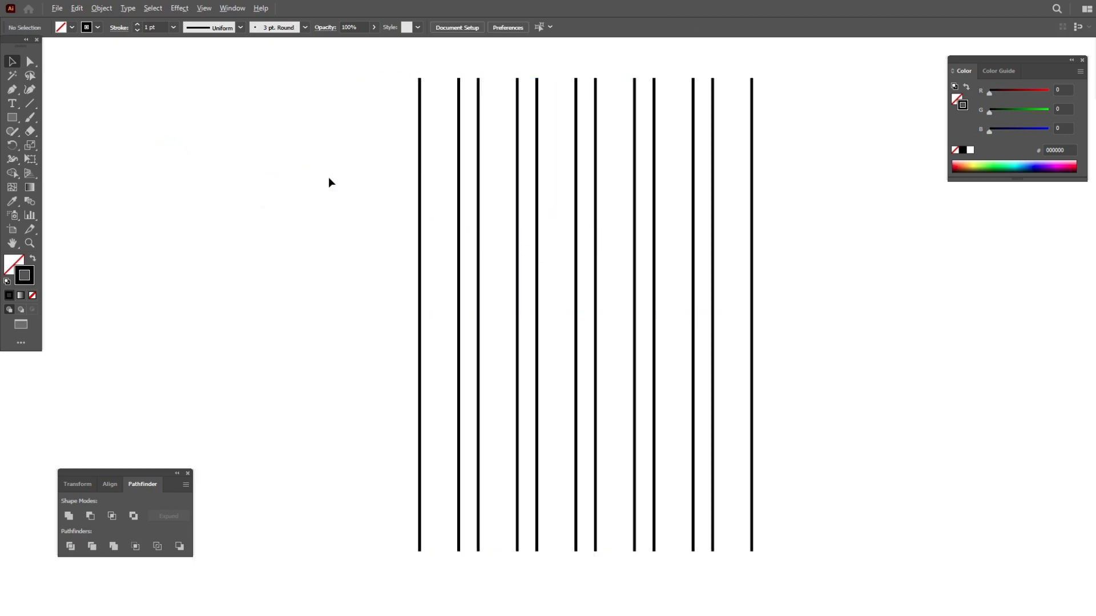
Step: Stretch all the vertical lines downward together to make them longer
{"action": "scroll", "coordinate": [327, 177], "scroll_direction": "down", "scroll_amount": 2}
{"action": "left_click_drag", "start_coordinate": [290, 101], "coordinate": [708, 498]}
{"action": "left_click_drag", "start_coordinate": [498, 425], "coordinate": [499, 509]}
{"action": "left_click", "coordinate": [723, 344]}
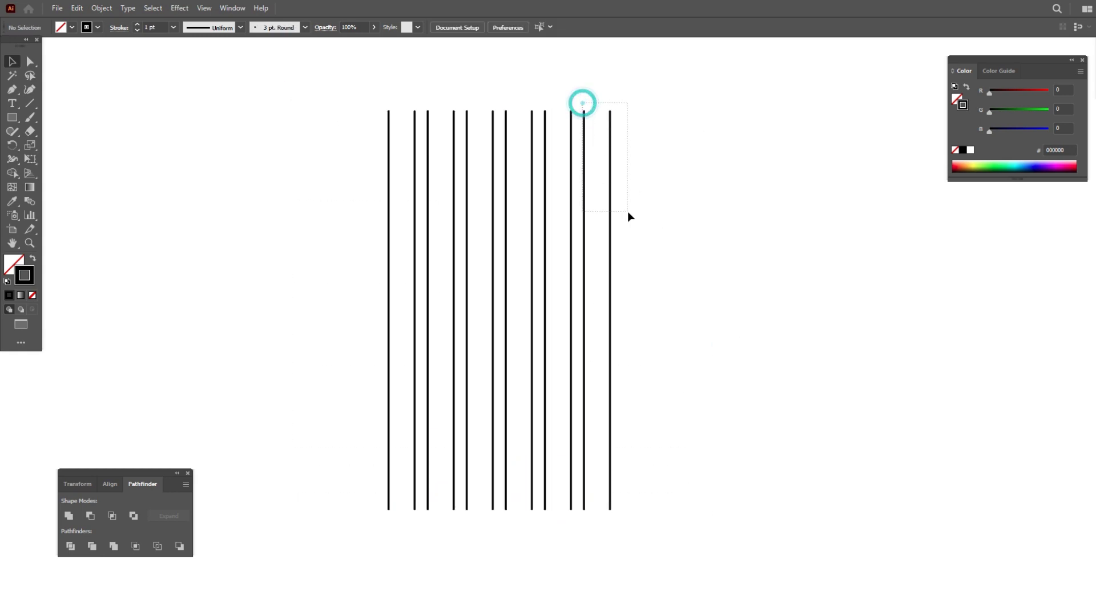
Step: Place a copy of the rightmost pair of vertical lines well to the right of the row
{"action": "left_click_drag", "start_coordinate": [627, 212], "coordinate": [628, 211]}
{"action": "left_click_drag", "start_coordinate": [610, 169], "coordinate": [897, 171], "text": "alt"}
{"action": "left_click", "coordinate": [741, 156]}
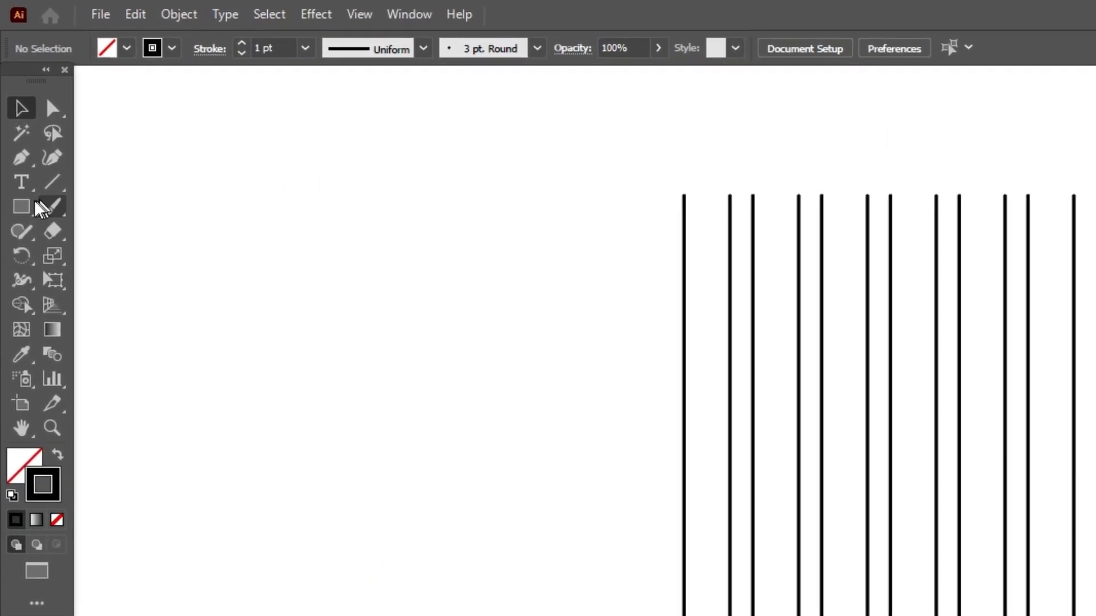
Step: Draw a hexagon with the Polygon tool in the empty area left of the vertical lines
{"action": "left_click", "coordinate": [43, 210]}
{"action": "left_click", "coordinate": [86, 279]}
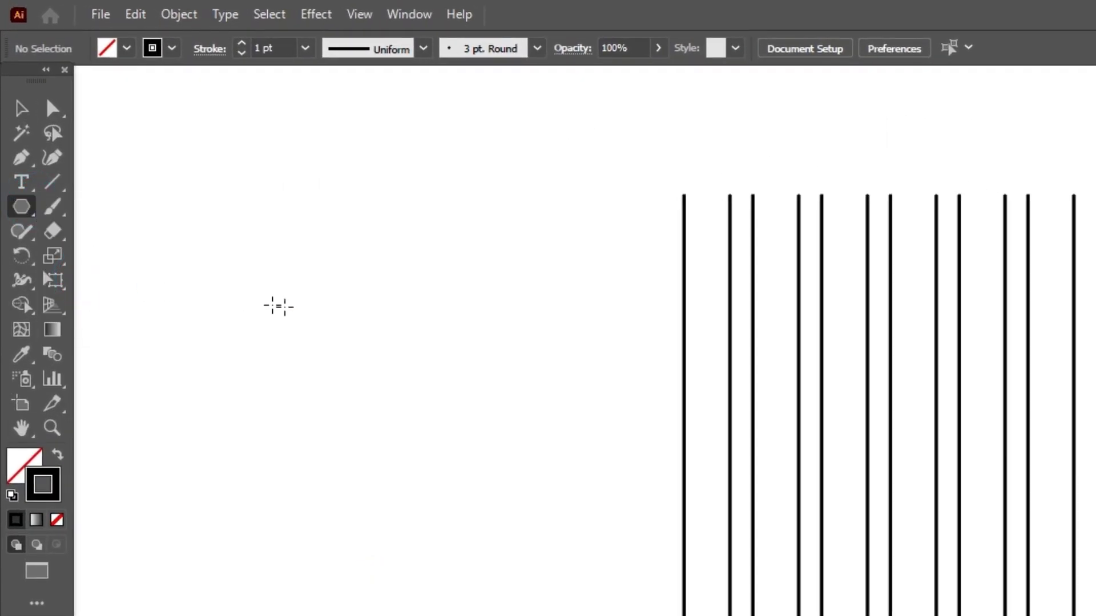
{"action": "left_click_drag", "start_coordinate": [441, 336], "coordinate": [545, 479]}
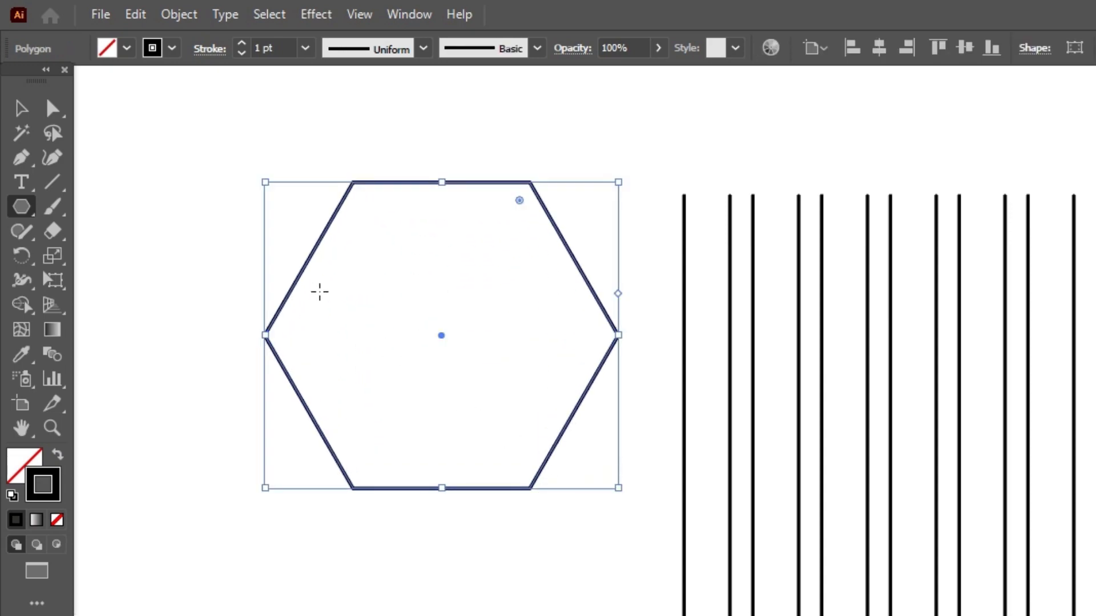
Step: Rotate the hexagon by 270° and fit it between the outermost lines of the row, scaled to 134 px wide
{"action": "left_click", "coordinate": [21, 108]}
{"action": "left_click_drag", "start_coordinate": [624, 171], "coordinate": [579, 491]}
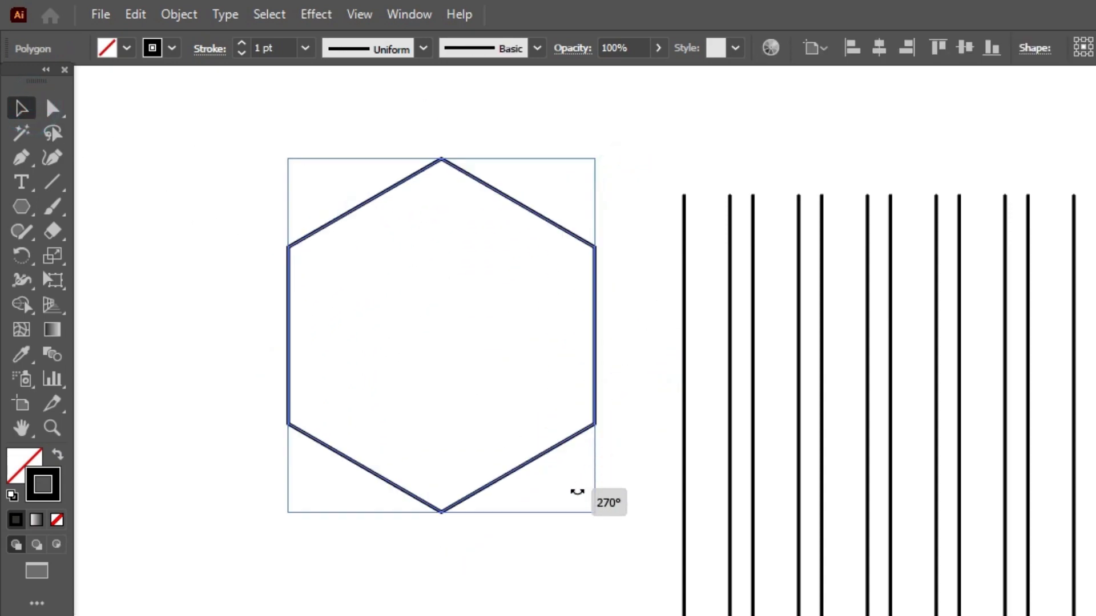
{"action": "left_click", "coordinate": [544, 614]}
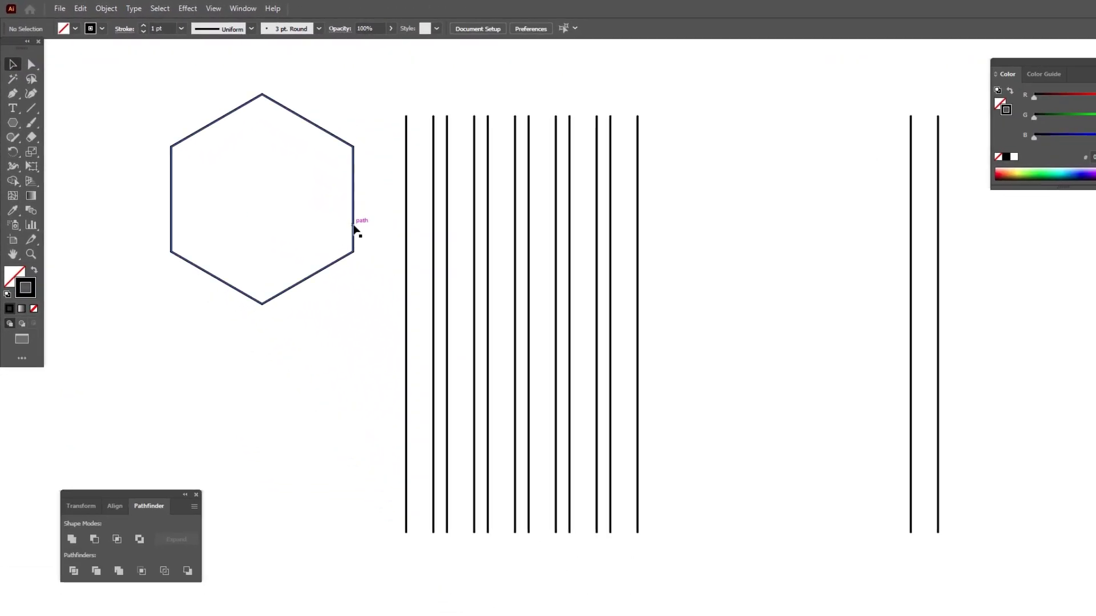
{"action": "left_click_drag", "start_coordinate": [353, 229], "coordinate": [638, 345]}
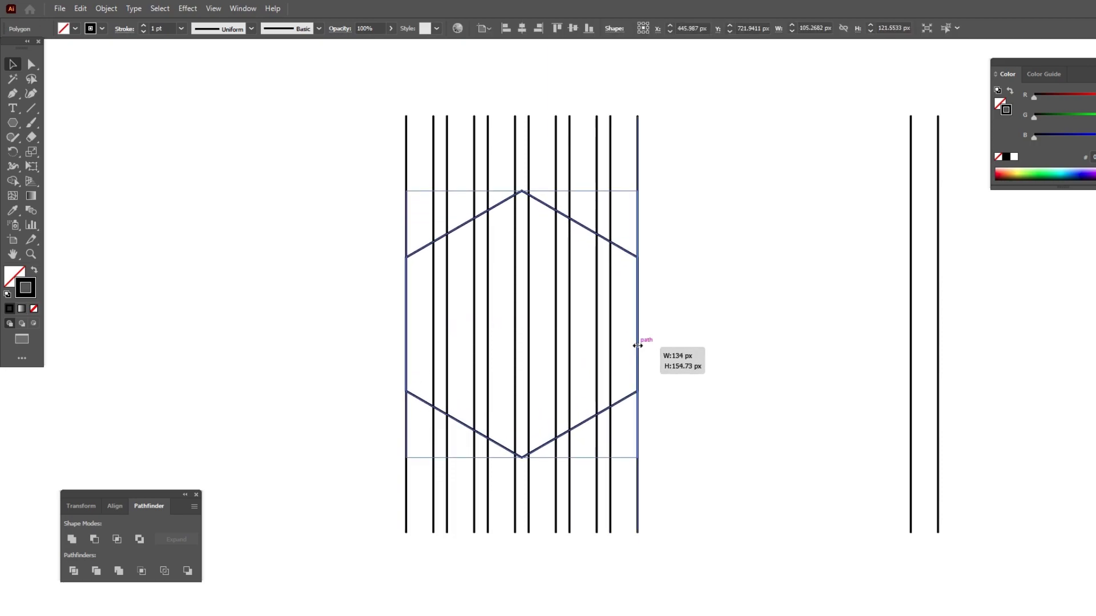
{"action": "left_click", "coordinate": [709, 300]}
Step: Copy the hexagon, paste it in front and scale the copy about its centre until its sides meet the next lines inward
{"action": "left_click", "coordinate": [628, 256]}
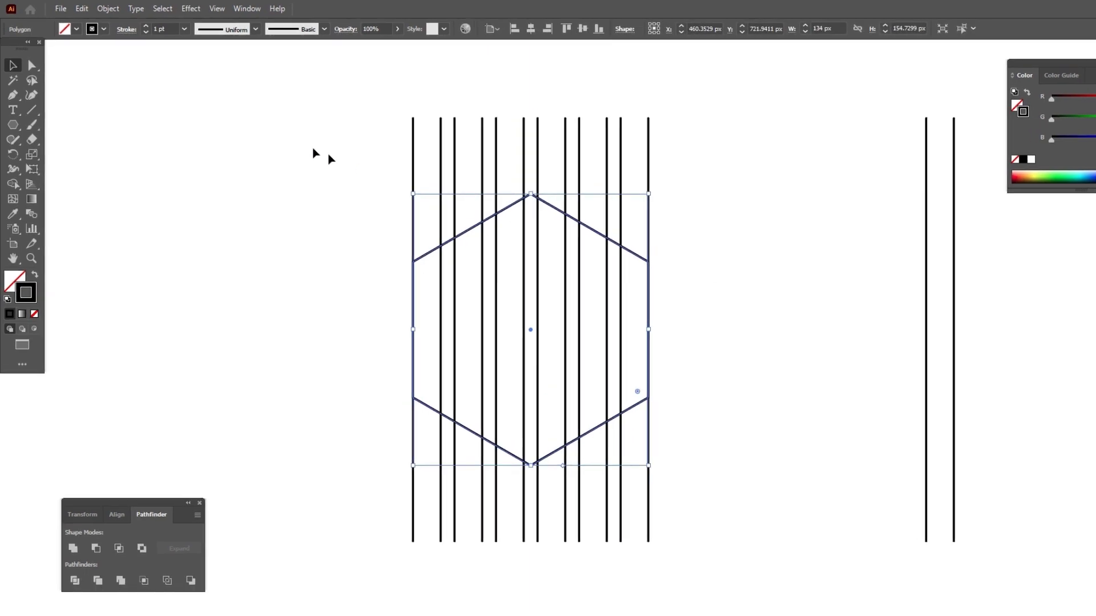
{"action": "left_click", "coordinate": [80, 8]}
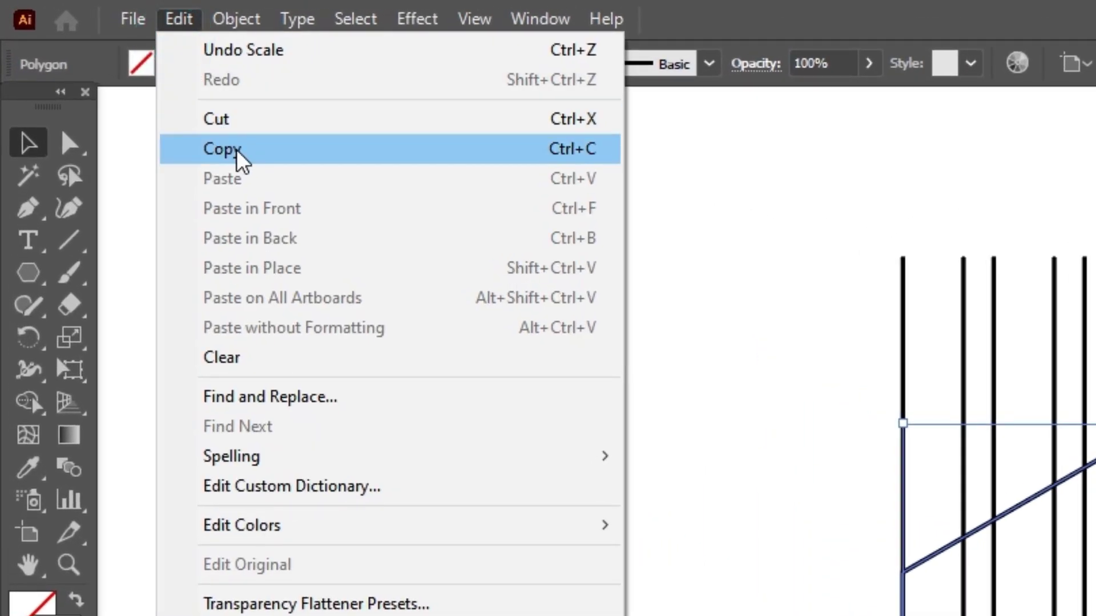
{"action": "left_click", "coordinate": [237, 152]}
{"action": "left_click", "coordinate": [179, 19]}
{"action": "left_click", "coordinate": [251, 210]}
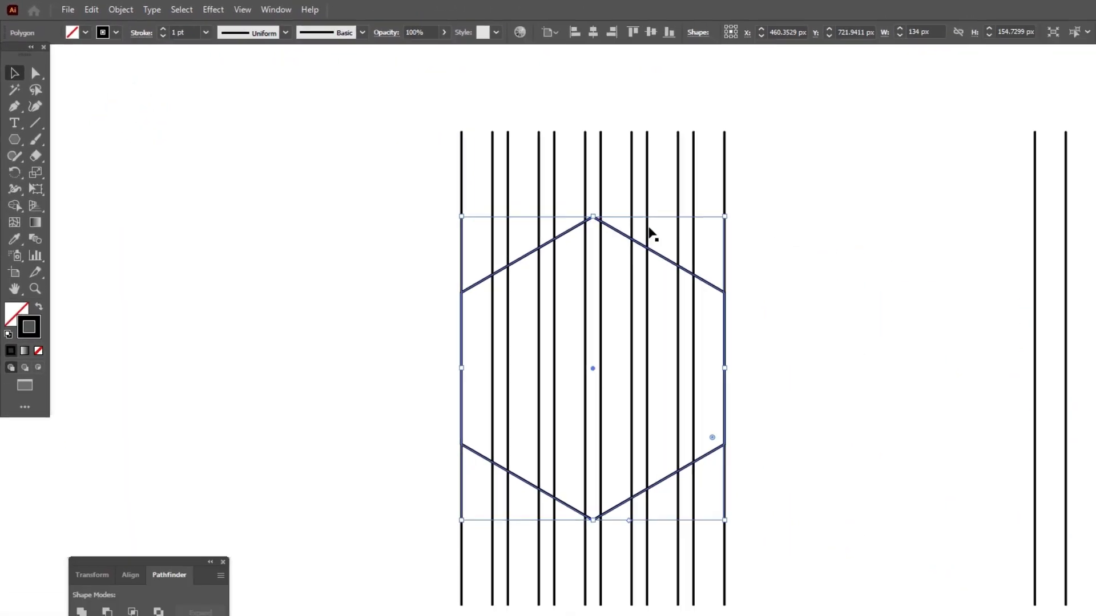
{"action": "left_click_drag", "start_coordinate": [725, 216], "coordinate": [696, 237]}
{"action": "left_click", "coordinate": [643, 200]}
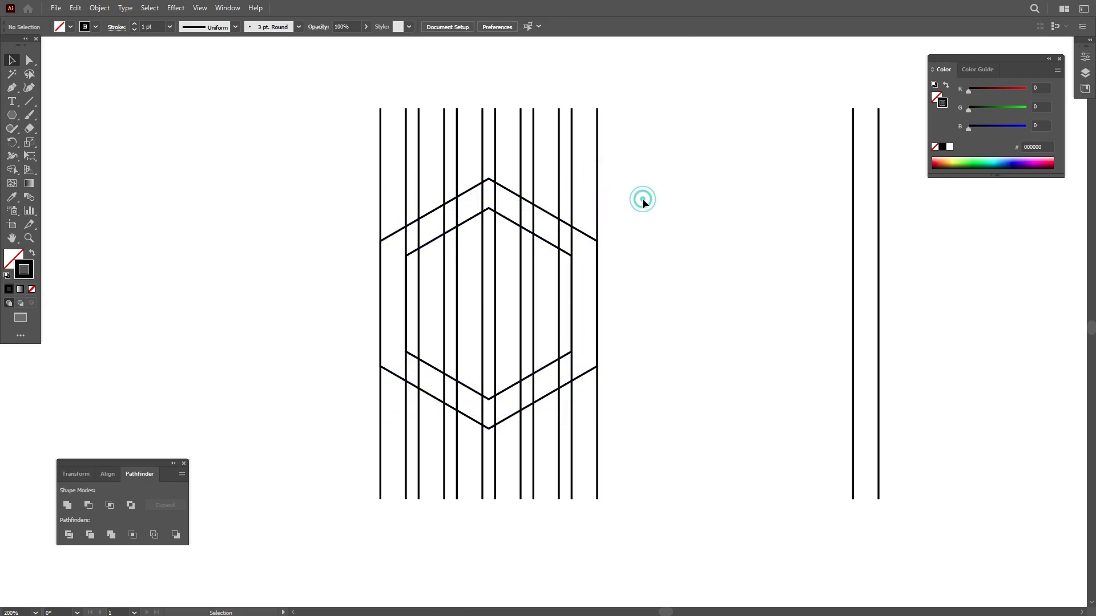
Step: Align both hexagons and the row of vertical lines to their common vertical centre
{"action": "left_click_drag", "start_coordinate": [320, 164], "coordinate": [652, 368]}
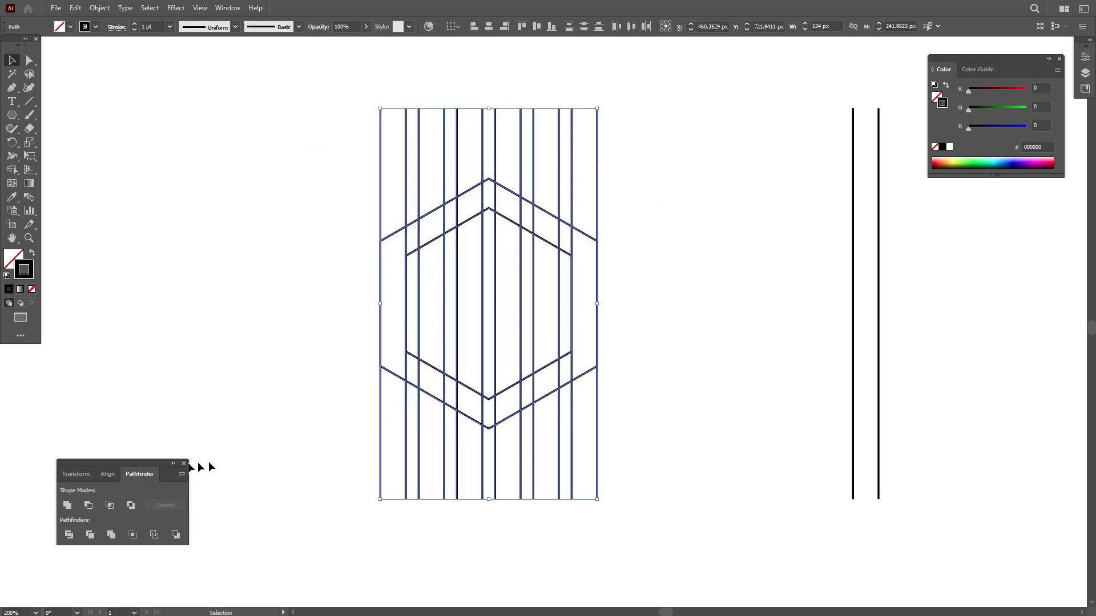
{"action": "left_click", "coordinate": [109, 474]}
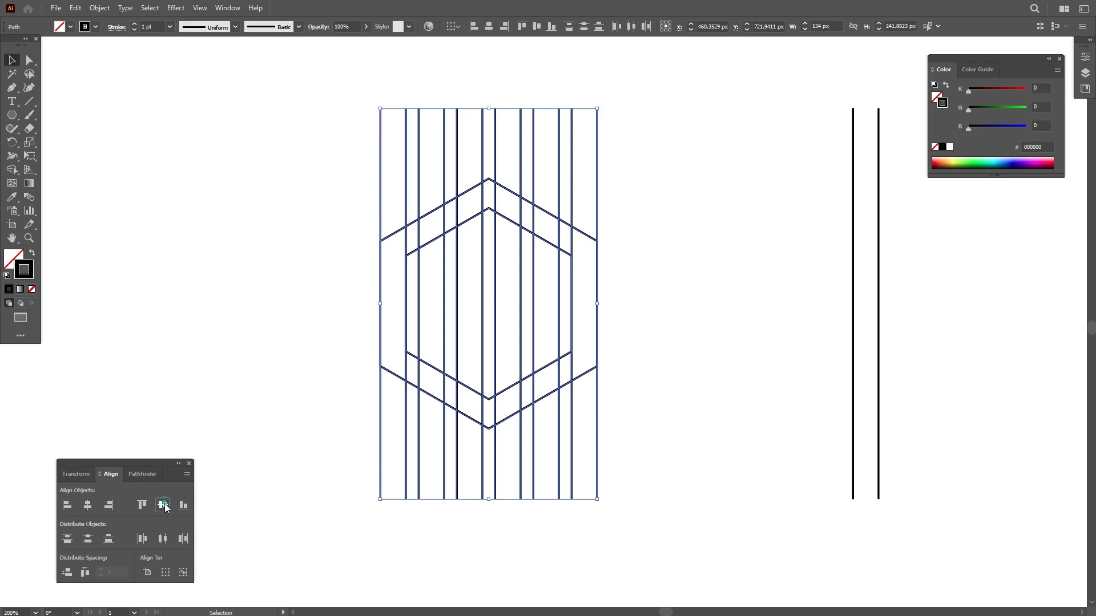
{"action": "left_click", "coordinate": [249, 241]}
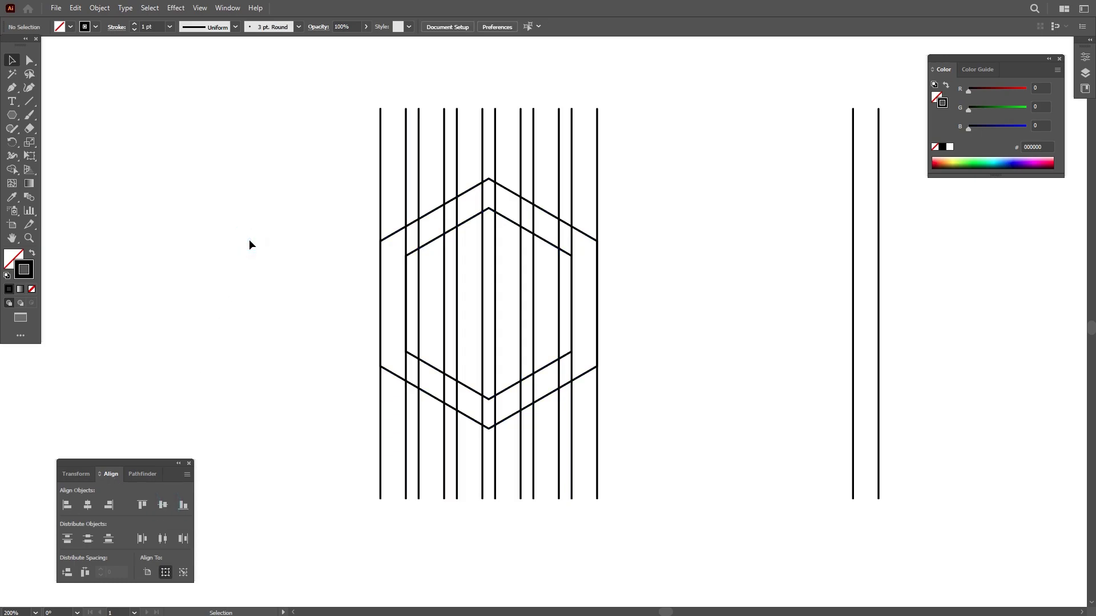
{"action": "left_click", "coordinate": [750, 254]}
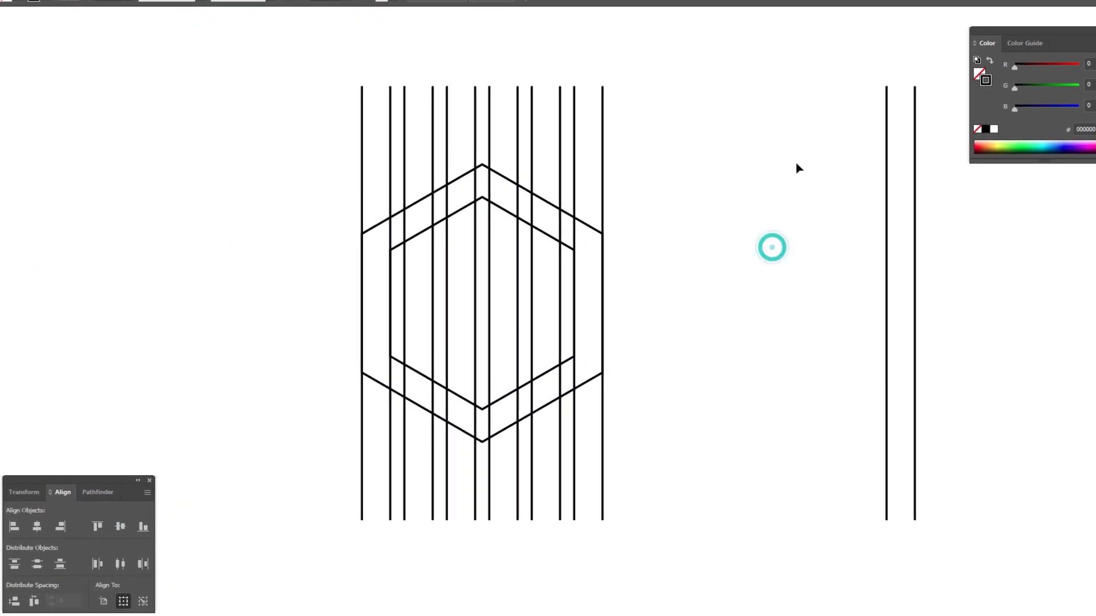
Step: Copy the spare vertical pair, rotate the copy 90° and centre it horizontally across the middle of the hexagons
{"action": "left_click_drag", "start_coordinate": [928, 306], "coordinate": [750, 264]}
{"action": "left_click_drag", "start_coordinate": [769, 95], "coordinate": [895, 322]}
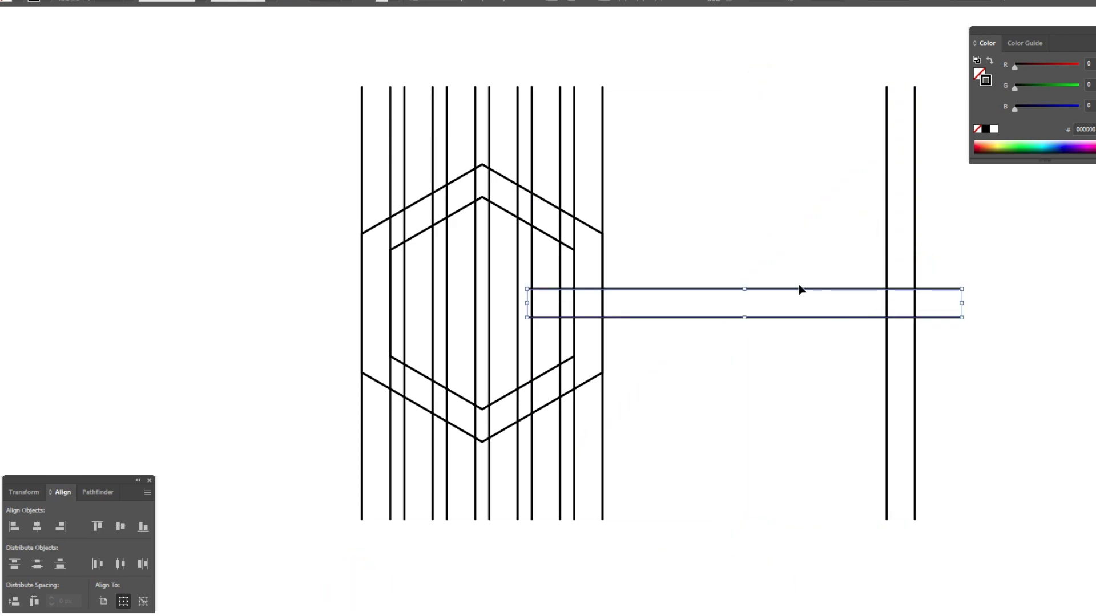
{"action": "left_click_drag", "start_coordinate": [800, 291], "coordinate": [539, 293]}
{"action": "left_click", "coordinate": [666, 225]}
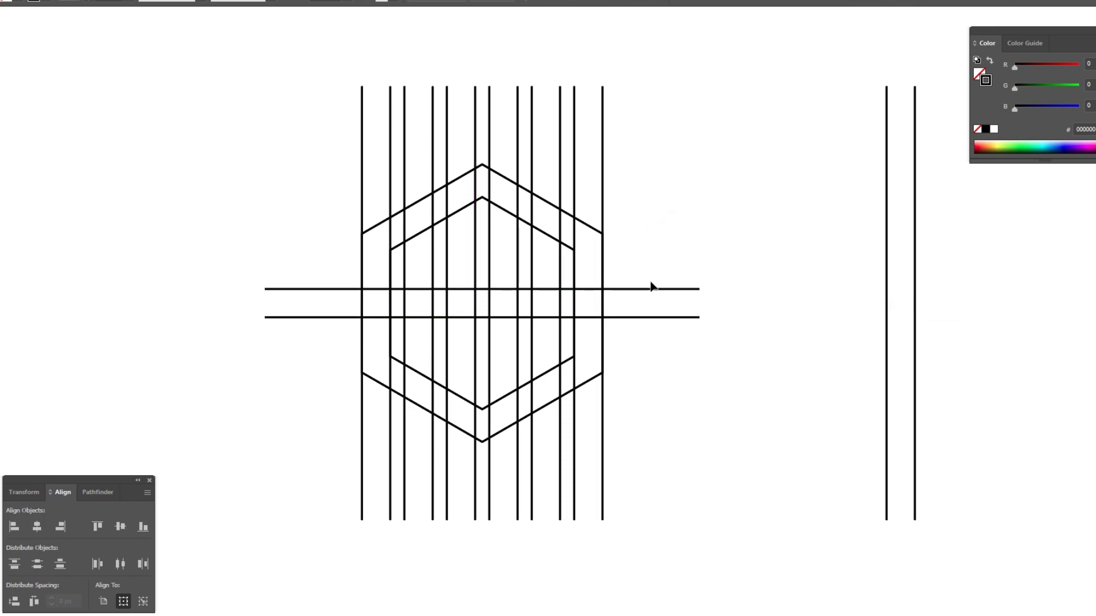
Step: Group the two horizontal lines crossing the middle of the hexagons
{"action": "left_click_drag", "start_coordinate": [664, 336], "coordinate": [664, 338]}
{"action": "right_click", "coordinate": [659, 310]}
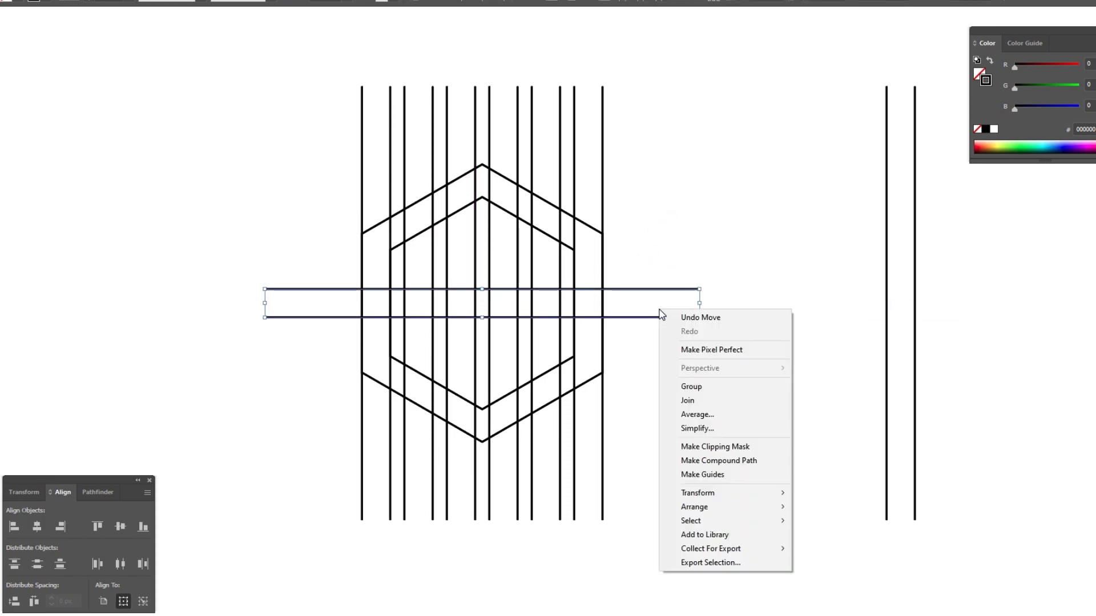
{"action": "left_click", "coordinate": [678, 387]}
{"action": "left_click", "coordinate": [668, 389]}
Step: Duplicate the horizontal pair directly above, reduce the copy to the narrow gap, and place another narrow copy directly below the middle pair
{"action": "left_click_drag", "start_coordinate": [626, 293], "coordinate": [630, 264]}
{"action": "left_click_drag", "start_coordinate": [483, 260], "coordinate": [484, 276]}
{"action": "left_click", "coordinate": [688, 370]}
{"action": "left_click_drag", "start_coordinate": [632, 276], "coordinate": [630, 322]}
{"action": "left_click", "coordinate": [684, 393]}
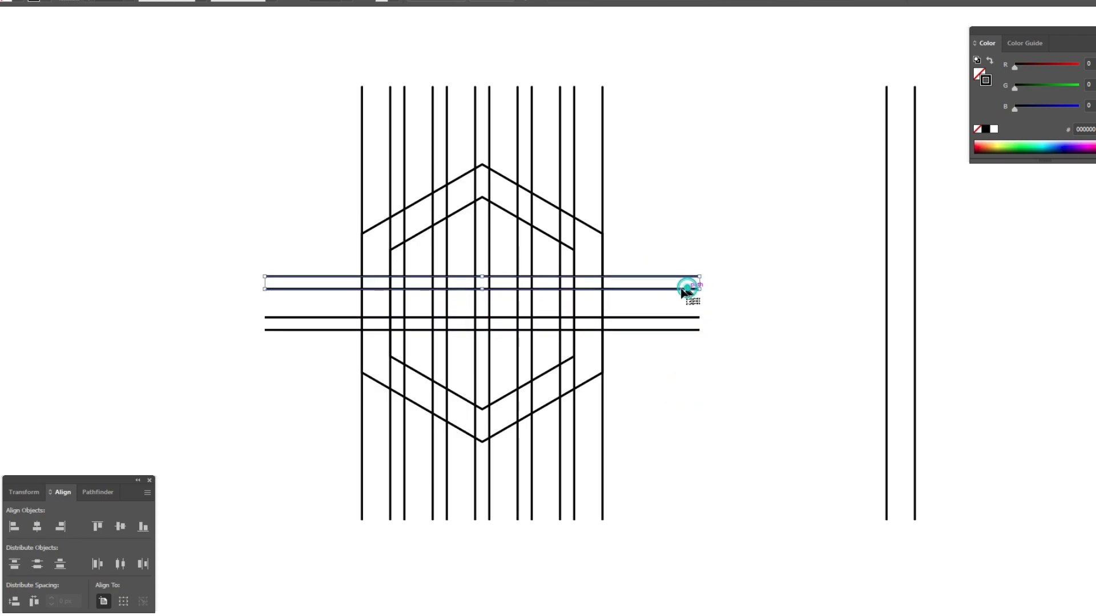
{"action": "left_click", "coordinate": [766, 301]}
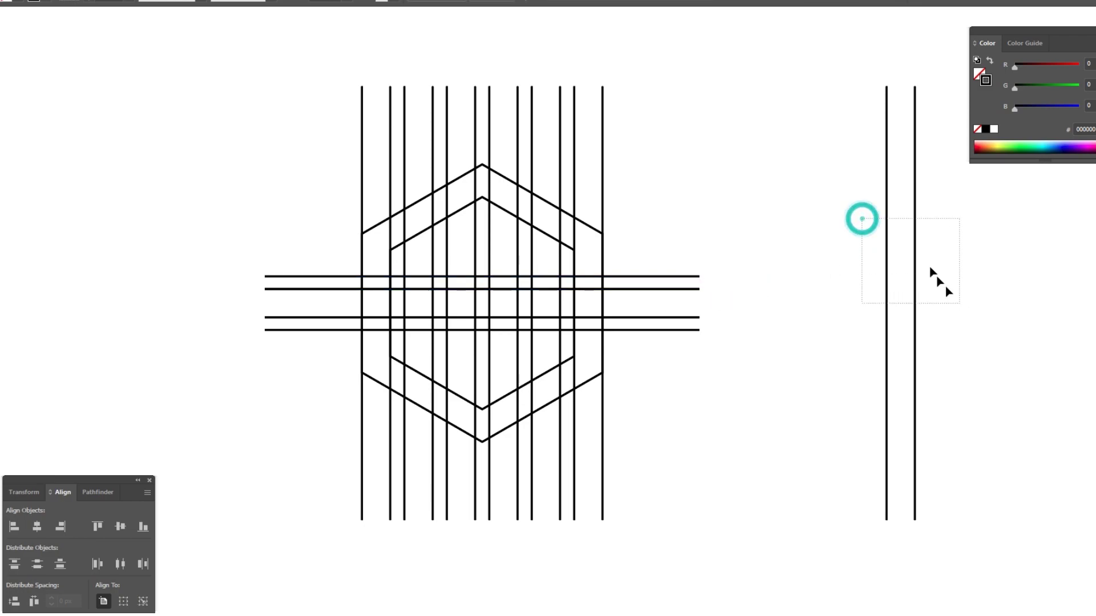
Step: Group the spare pair of vertical lines on the right
{"action": "left_click_drag", "start_coordinate": [945, 289], "coordinate": [948, 291]}
{"action": "right_click", "coordinate": [909, 237]}
{"action": "left_click", "coordinate": [936, 311]}
{"action": "left_click", "coordinate": [1001, 272]}
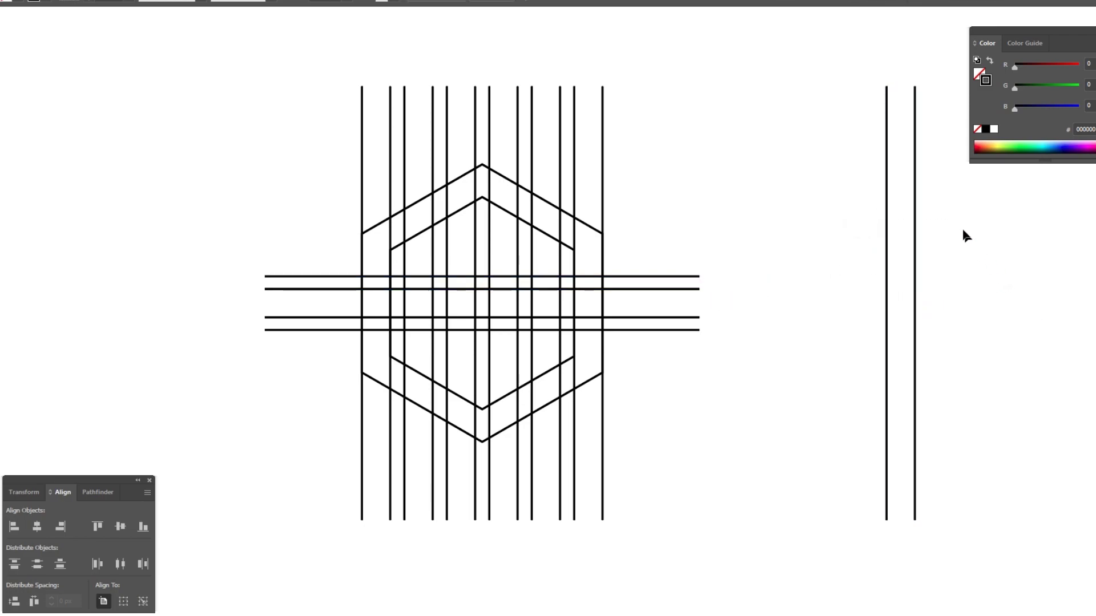
Step: Rotate a copy of the spare pair 90° and centre copies of it on the outer hexagon's top and bottom tips
{"action": "left_click_drag", "start_coordinate": [916, 191], "coordinate": [813, 84]}
{"action": "left_click_drag", "start_coordinate": [861, 157], "coordinate": [932, 318]}
{"action": "left_click_drag", "start_coordinate": [861, 293], "coordinate": [548, 154]}
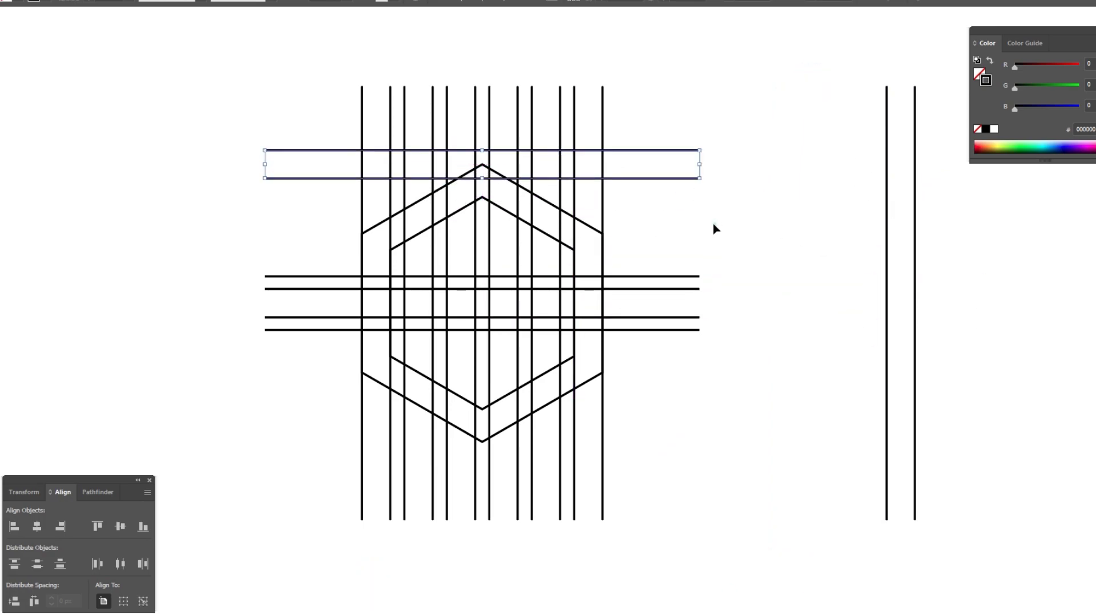
{"action": "left_click_drag", "start_coordinate": [626, 153], "coordinate": [613, 431]}
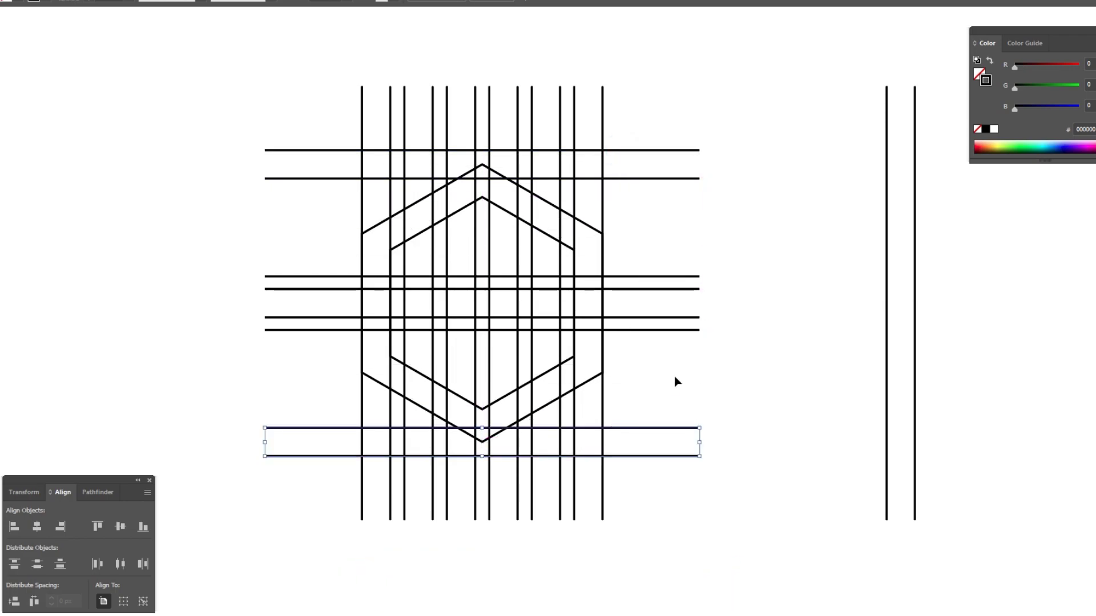
{"action": "left_click", "coordinate": [733, 358]}
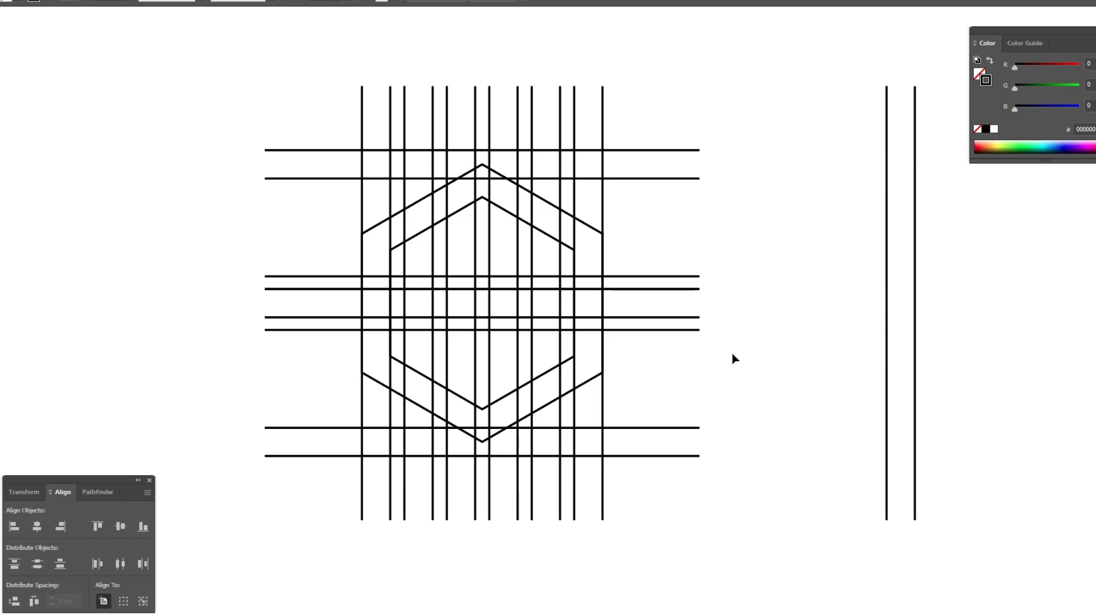
Step: Draw a circle with the Ellipse tool near the hexagons' top tips, touching the topmost horizontal line
{"action": "left_click", "coordinate": [13, 122]}
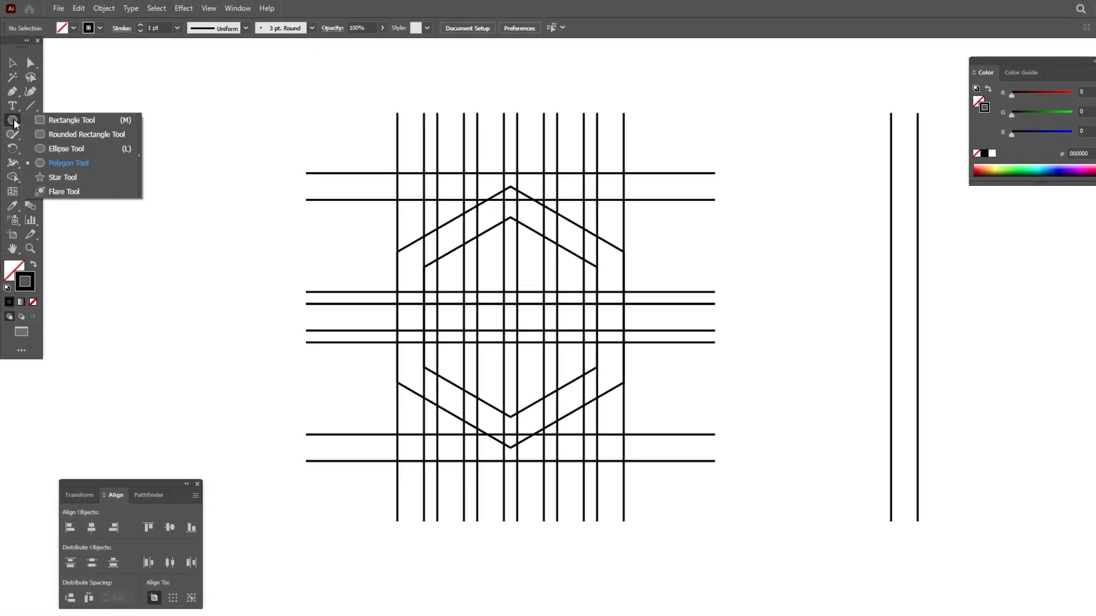
{"action": "left_click", "coordinate": [46, 150]}
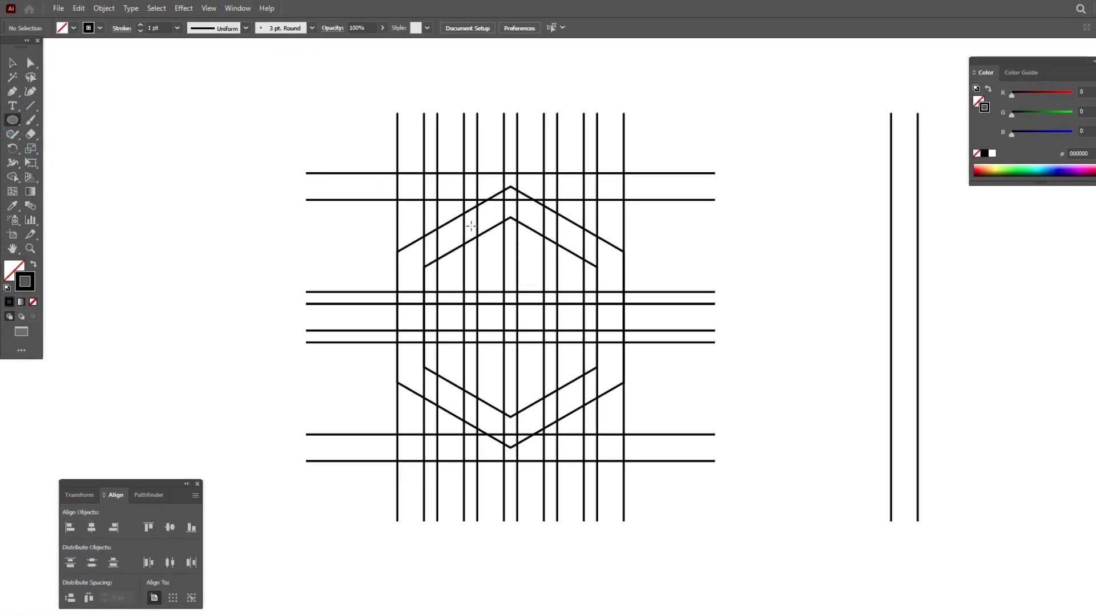
{"action": "scroll", "coordinate": [507, 205], "scroll_direction": "up", "scroll_amount": 2, "text": "alt"}
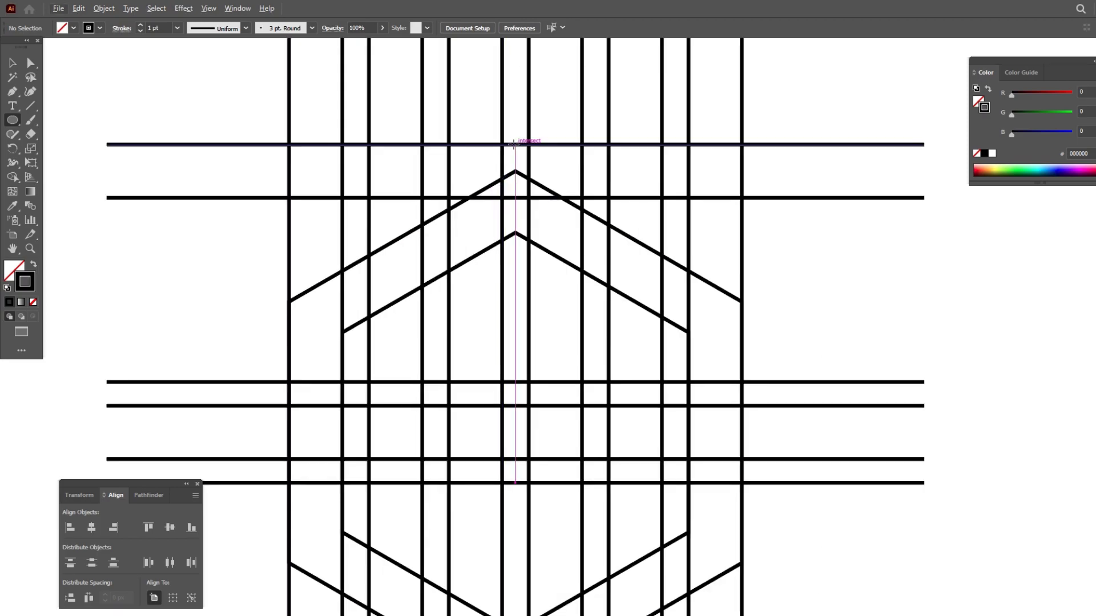
{"action": "left_click_drag", "start_coordinate": [515, 197], "coordinate": [515, 248]}
Step: Centre the circle on the hexagons' vertical axis and enlarge it to about 39.42 px, keeping its top on the topmost line
{"action": "left_click", "coordinate": [12, 63]}
{"action": "left_click", "coordinate": [199, 71]}
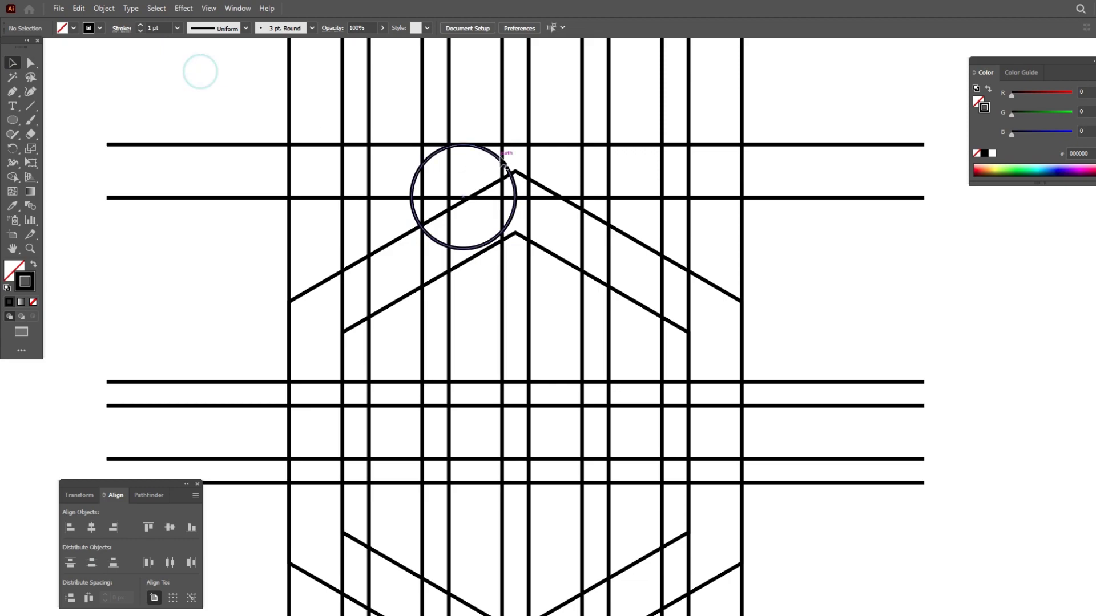
{"action": "left_click_drag", "start_coordinate": [491, 154], "coordinate": [542, 152]}
{"action": "left_click_drag", "start_coordinate": [516, 248], "coordinate": [513, 280]}
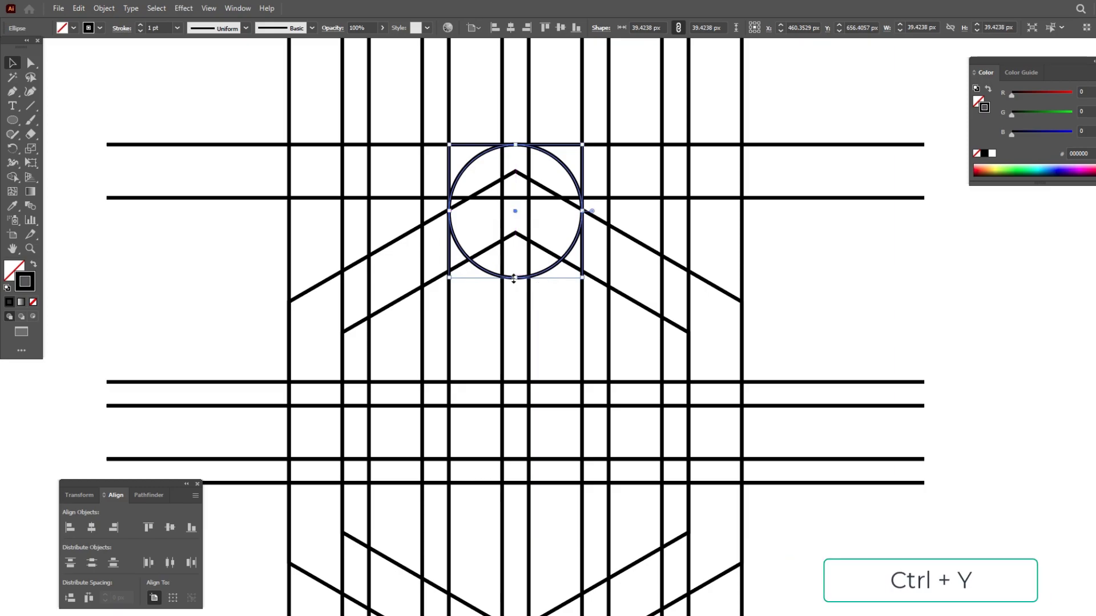
Step: Examine in outline view how the circle meets the surrounding grid lines, and return to the normal preview
{"action": "key", "text": "ctrl+y"}
{"action": "scroll", "coordinate": [490, 202], "scroll_direction": "up", "scroll_amount": 3}
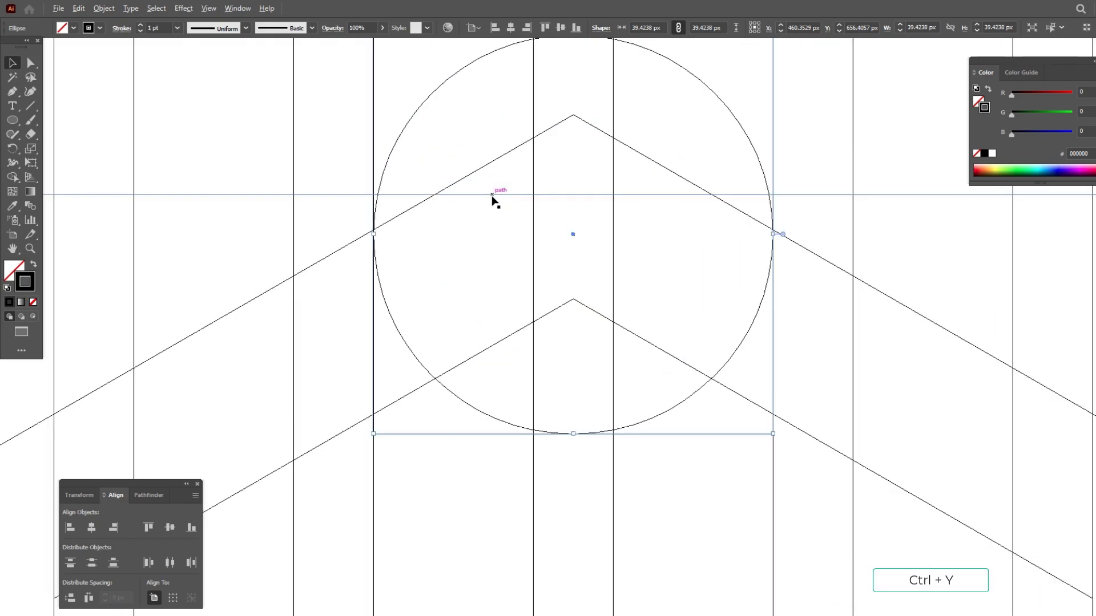
{"action": "left_click", "coordinate": [445, 144]}
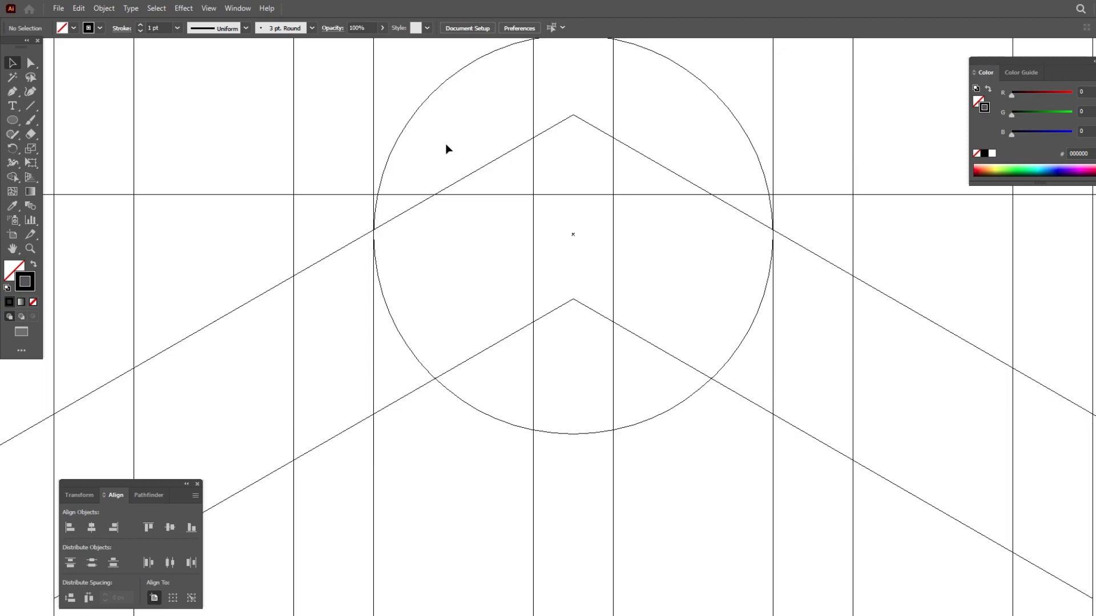
{"action": "scroll", "coordinate": [461, 173], "scroll_direction": "up", "scroll_amount": 1}
{"action": "scroll", "coordinate": [462, 173], "scroll_direction": "down", "scroll_amount": 3}
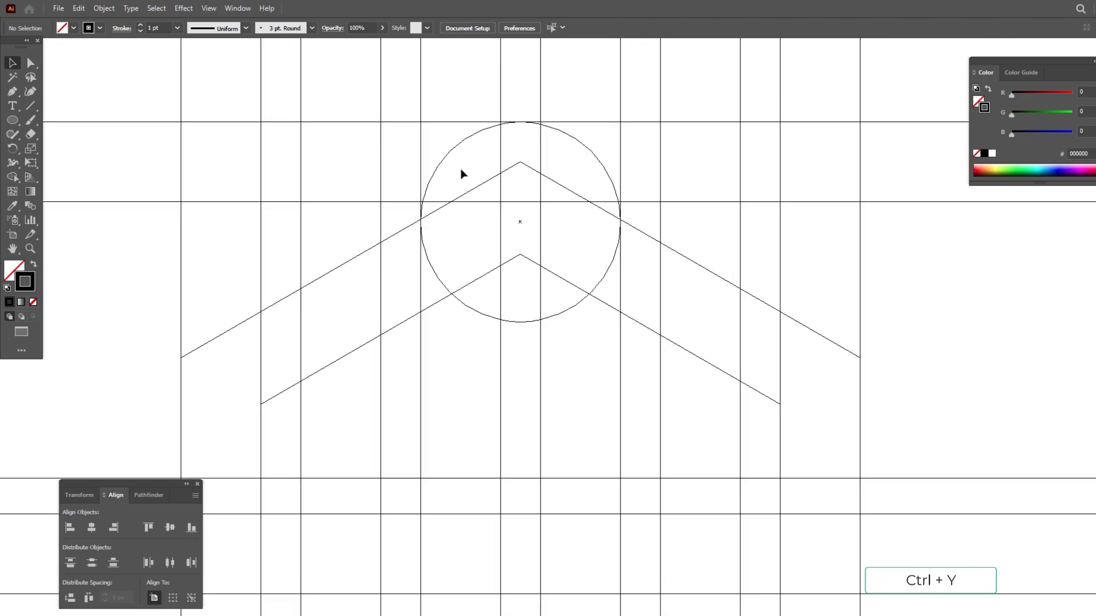
{"action": "key", "text": "ctrl+y"}
Step: Copy the circle at the hexagons' top tips and paste the duplicate in front of it
{"action": "left_click", "coordinate": [456, 146]}
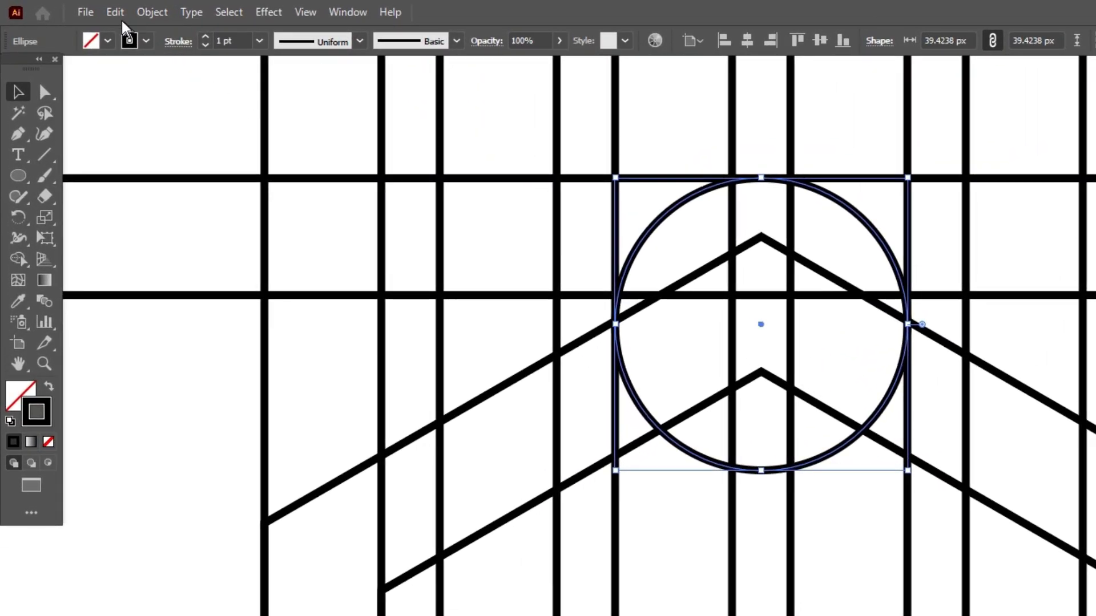
{"action": "left_click", "coordinate": [79, 8]}
{"action": "left_click", "coordinate": [150, 96]}
{"action": "left_click", "coordinate": [114, 12]}
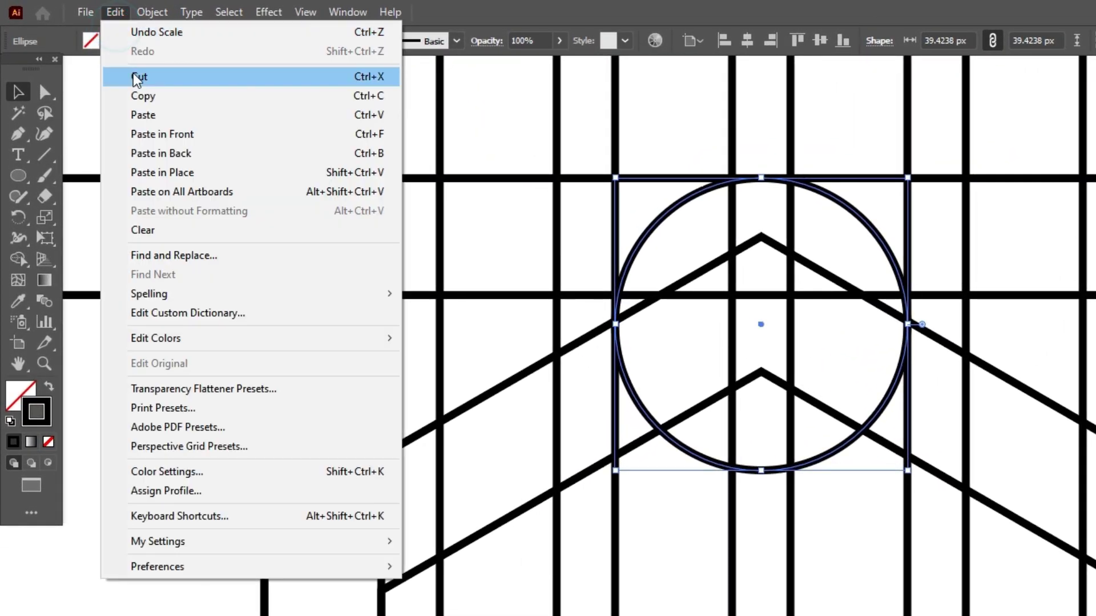
{"action": "left_click", "coordinate": [154, 135]}
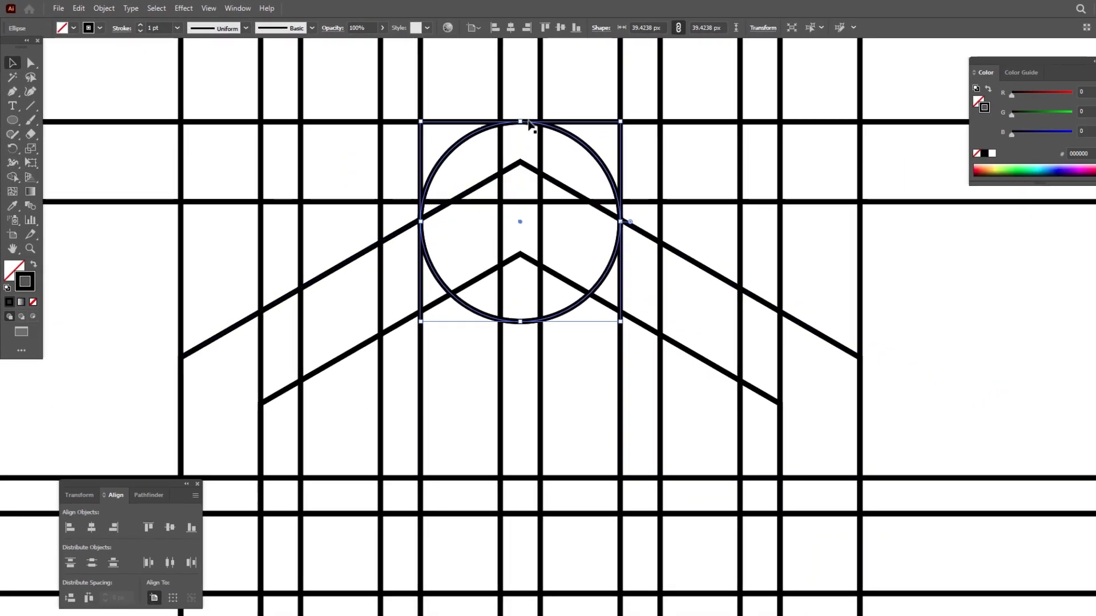
Step: Shrink the pasted circle to about 7.88 px and centre it between the two middle vertical lines, resting on the second horizontal line
{"action": "left_click_drag", "start_coordinate": [546, 131], "coordinate": [544, 171]}
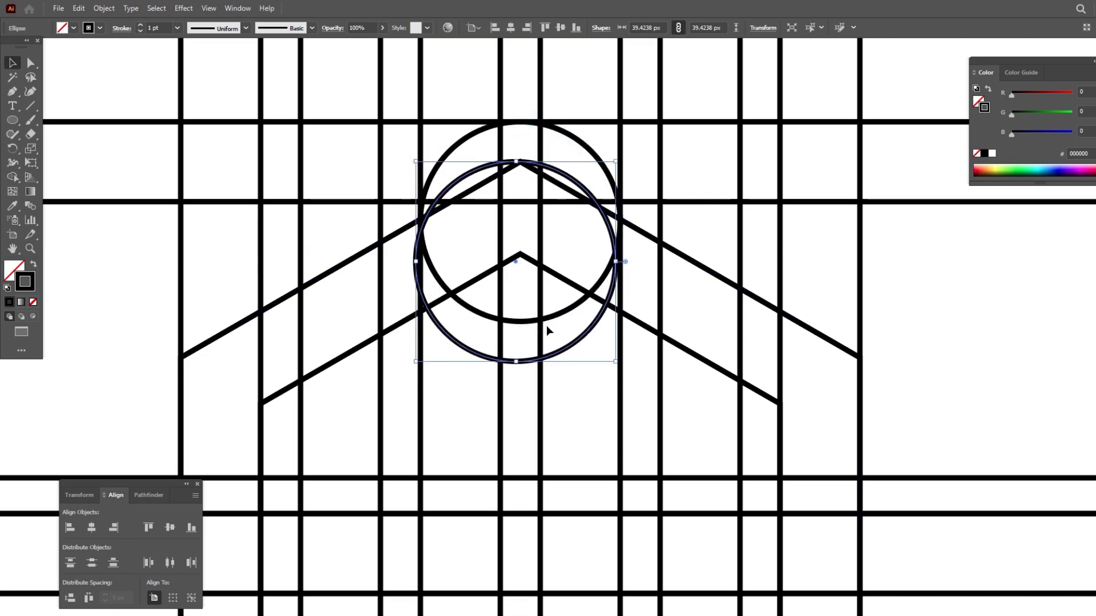
{"action": "left_click_drag", "start_coordinate": [516, 361], "coordinate": [517, 201]}
{"action": "scroll", "coordinate": [523, 176], "scroll_direction": "up", "scroll_amount": 1}
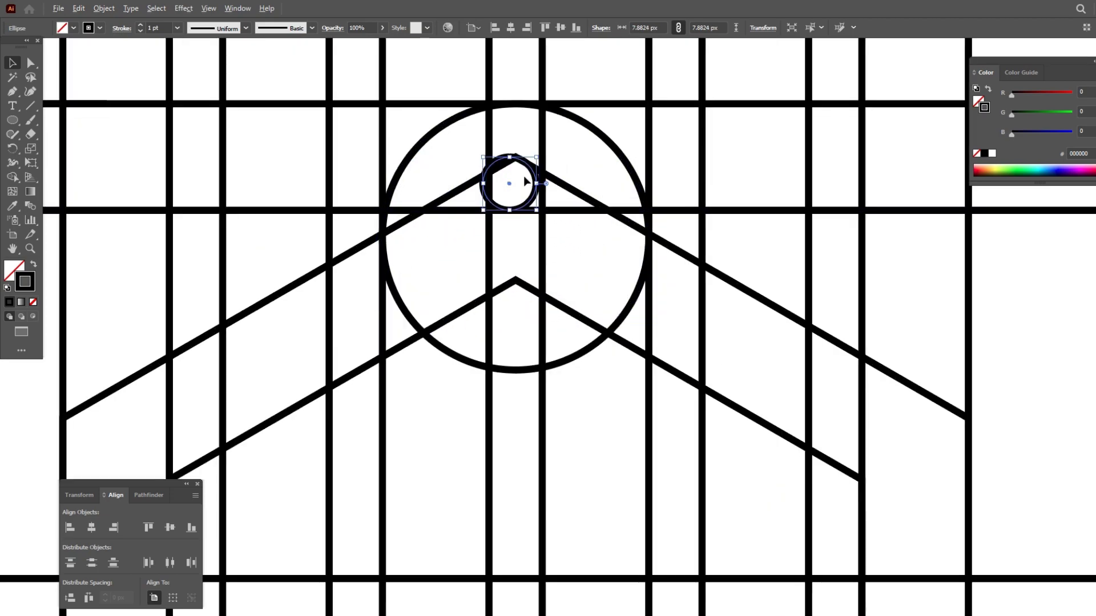
{"action": "scroll", "coordinate": [524, 178], "scroll_direction": "up", "scroll_amount": 2}
{"action": "left_click_drag", "start_coordinate": [539, 149], "coordinate": [553, 150]}
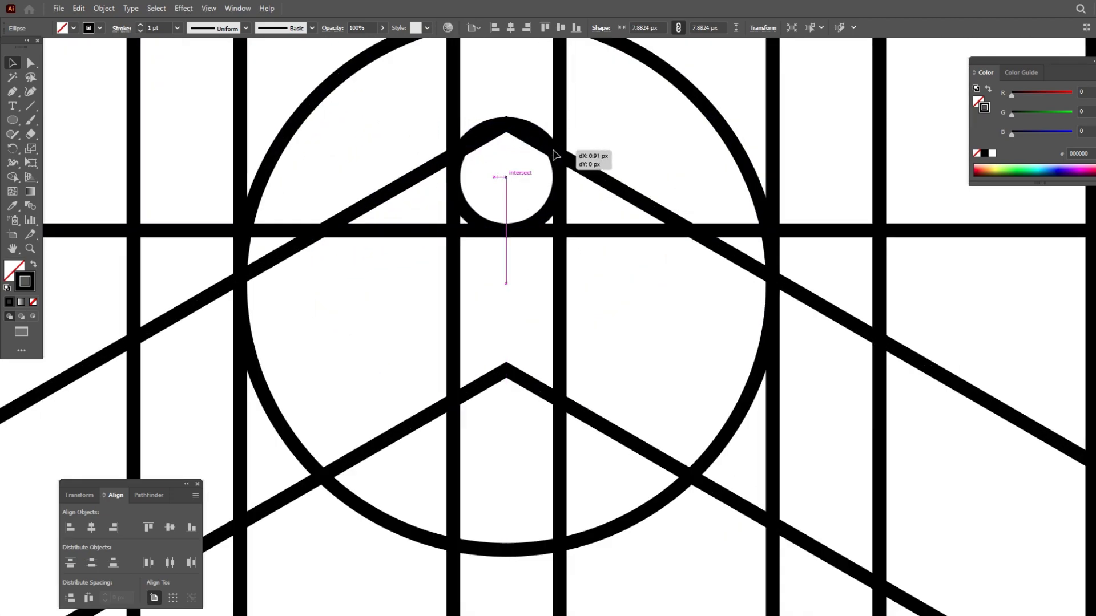
{"action": "scroll", "coordinate": [554, 152], "scroll_direction": "down", "scroll_amount": 5}
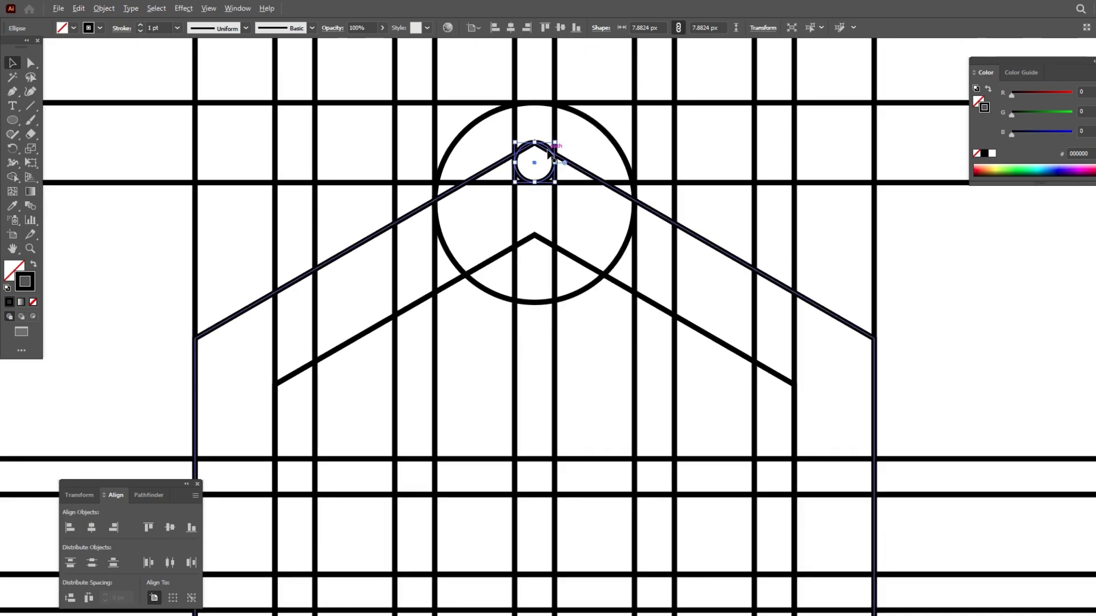
{"action": "left_click", "coordinate": [557, 150]}
{"action": "scroll", "coordinate": [553, 155], "scroll_direction": "up", "scroll_amount": 1}
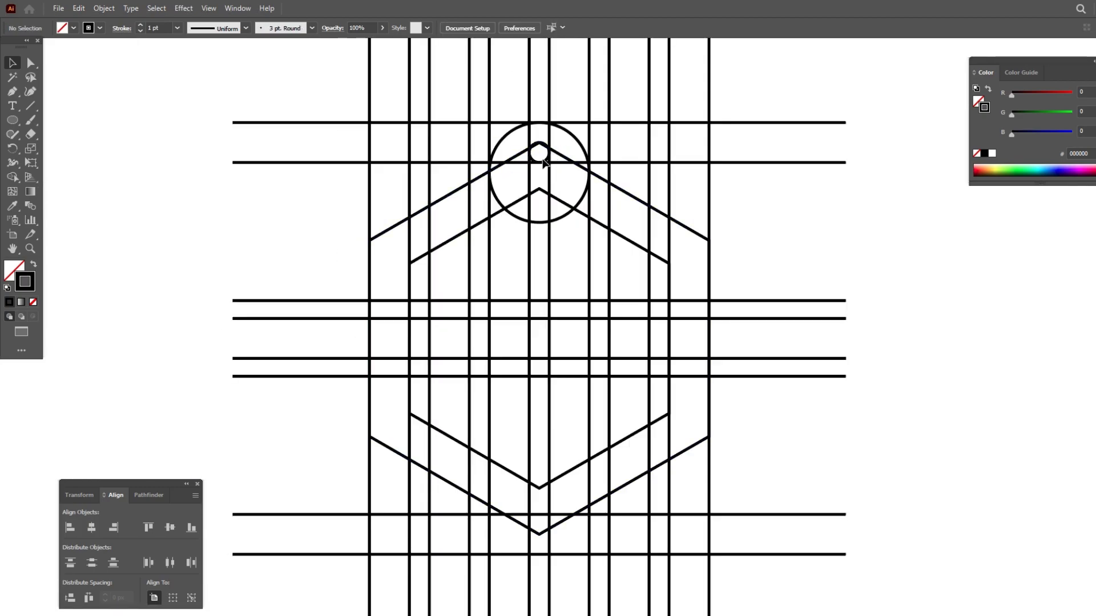
Step: Copy the small and large circles to the hexagons' bottom tips, mirroring their placement at the top
{"action": "left_click_drag", "start_coordinate": [543, 163], "coordinate": [536, 540]}
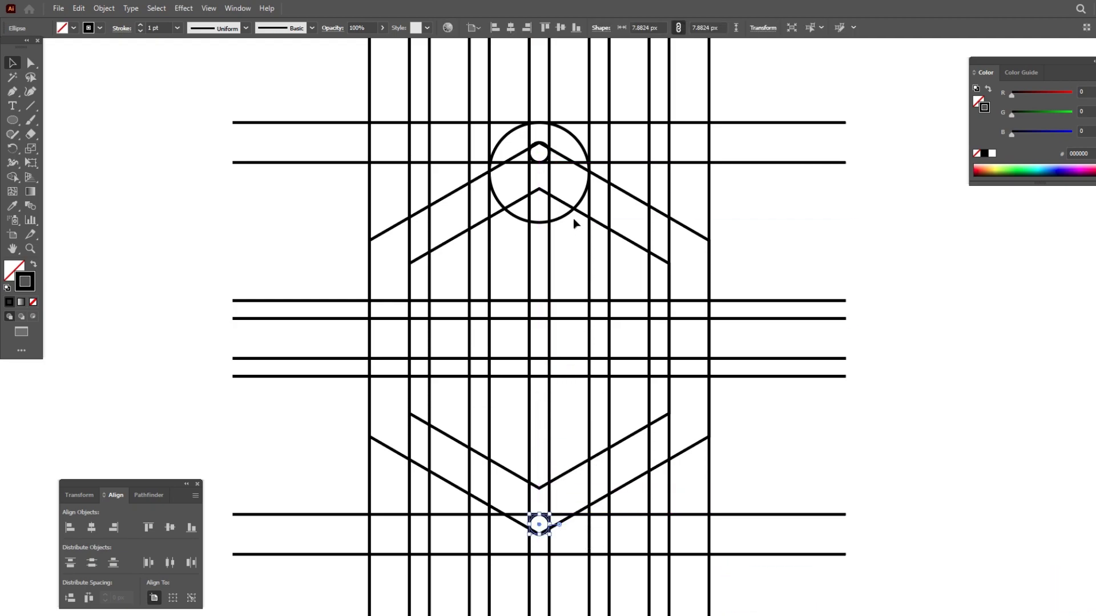
{"action": "left_click_drag", "start_coordinate": [574, 219], "coordinate": [564, 215]}
{"action": "key", "text": "x"}
{"action": "left_click", "coordinate": [558, 237]}
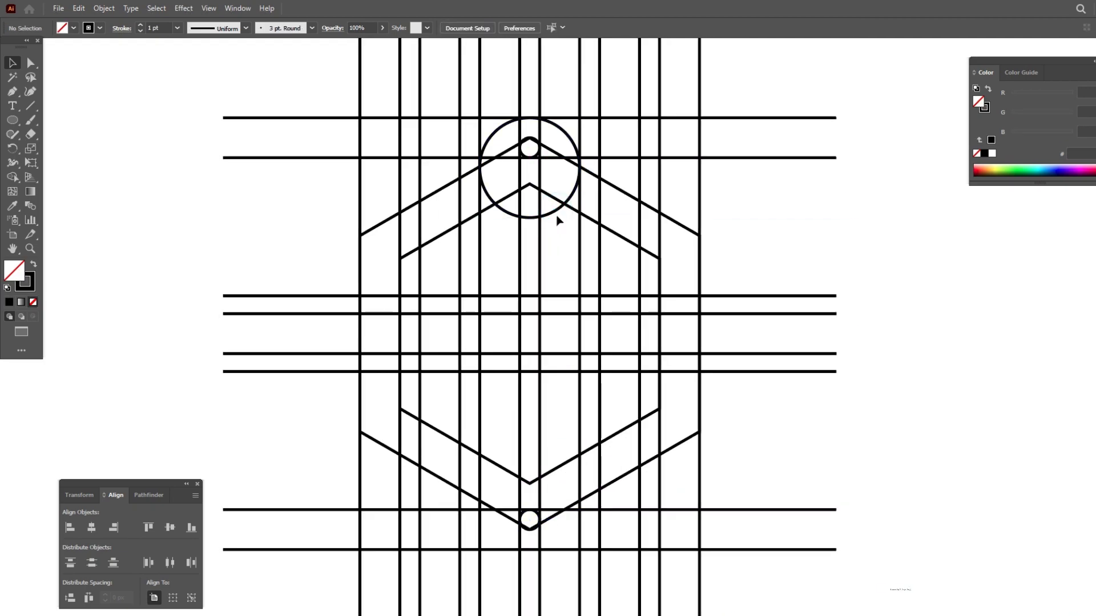
{"action": "left_click_drag", "start_coordinate": [558, 218], "coordinate": [552, 509]}
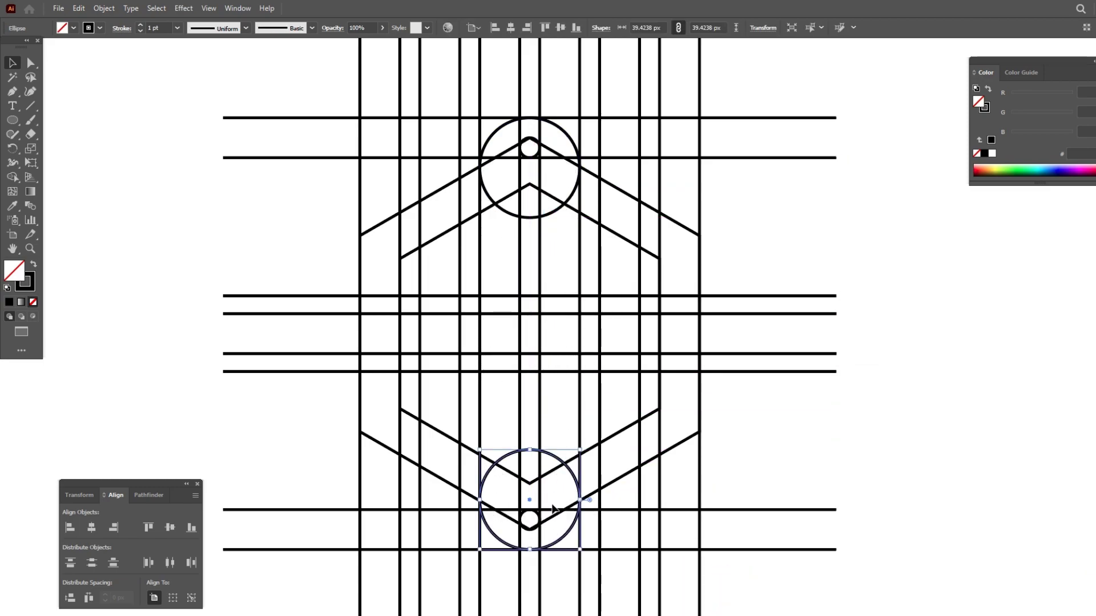
{"action": "left_click", "coordinate": [766, 420]}
Step: Draw four lines along the outer hexagon's slanted edges with the Line Segment tool, extending them outward past its side corners
{"action": "scroll", "coordinate": [470, 245], "scroll_direction": "down", "scroll_amount": 2}
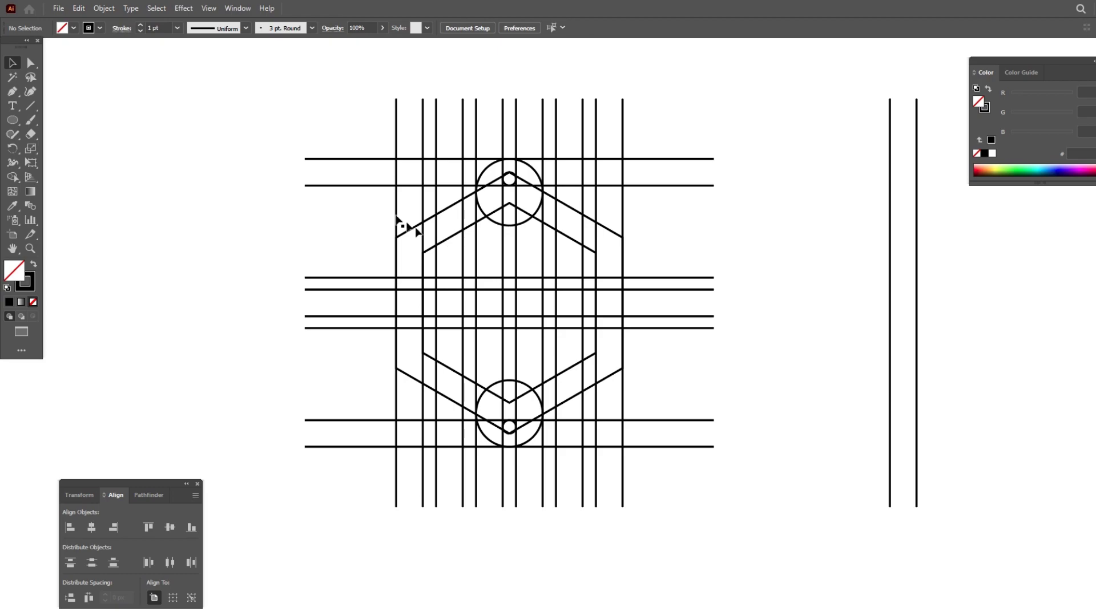
{"action": "left_click", "coordinate": [30, 108]}
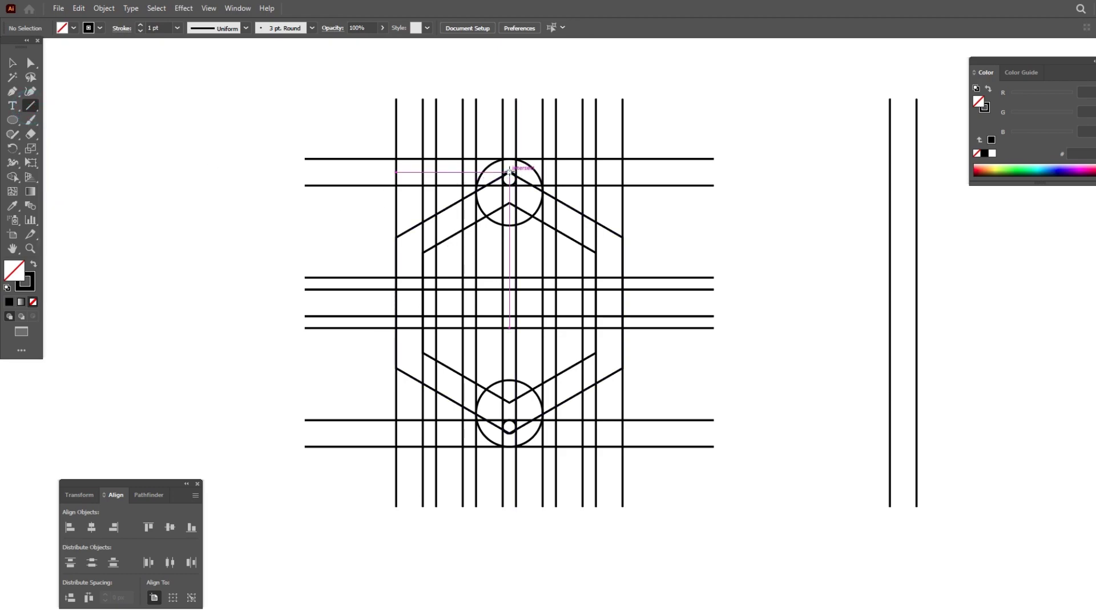
{"action": "left_click_drag", "start_coordinate": [309, 295], "coordinate": [300, 292]}
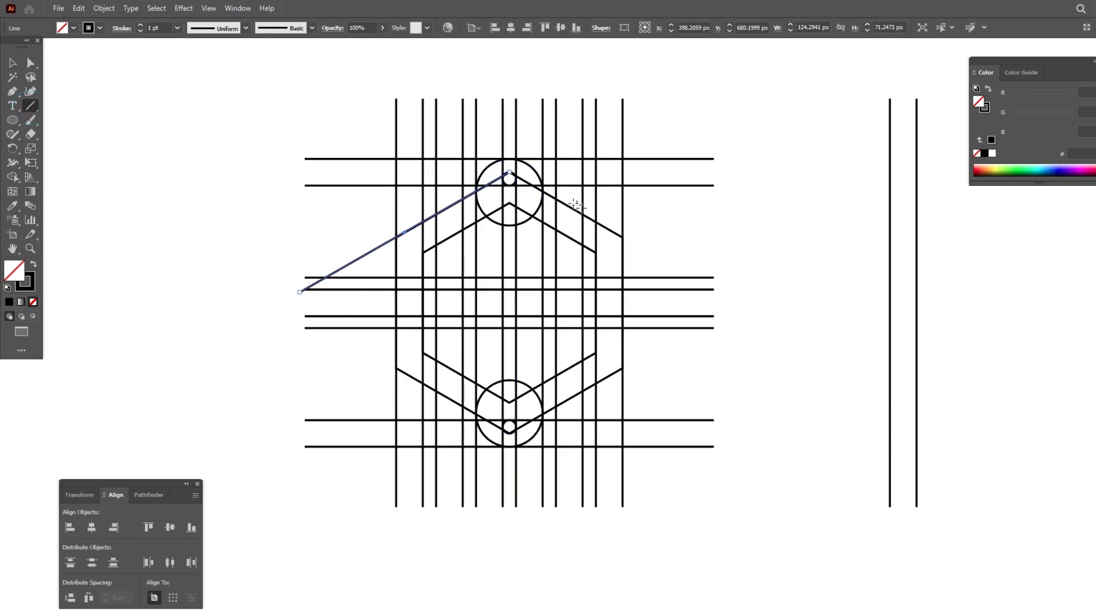
{"action": "left_click_drag", "start_coordinate": [534, 186], "coordinate": [738, 302]}
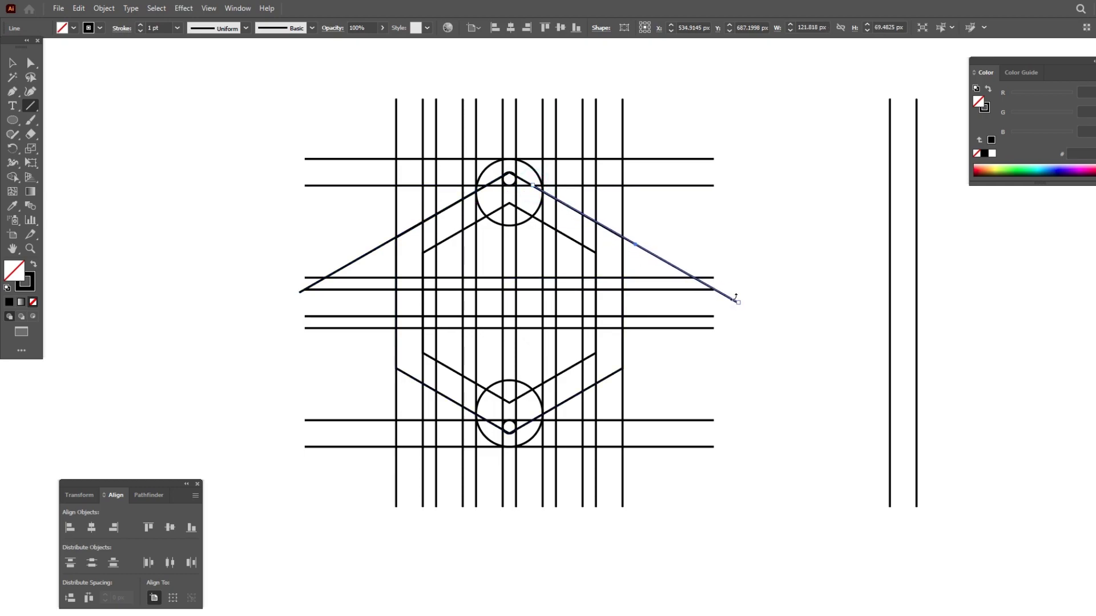
{"action": "left_click_drag", "start_coordinate": [365, 361], "coordinate": [324, 325]}
{"action": "left_click_drag", "start_coordinate": [542, 412], "coordinate": [714, 316]}
{"action": "left_click", "coordinate": [134, 143]}
Step: Draw a horizontal line about 260 px long through the inner hexagon's lower side corners and copy it to the upper side corners
{"action": "left_click", "coordinate": [34, 106]}
{"action": "left_click_drag", "start_coordinate": [319, 349], "coordinate": [759, 350]}
{"action": "left_click", "coordinate": [14, 64]}
{"action": "left_click", "coordinate": [205, 358]}
{"action": "scroll", "coordinate": [413, 362], "scroll_direction": "up", "scroll_amount": 2}
{"action": "left_click", "coordinate": [366, 338]}
{"action": "scroll", "coordinate": [377, 414], "scroll_direction": "down", "scroll_amount": 1}
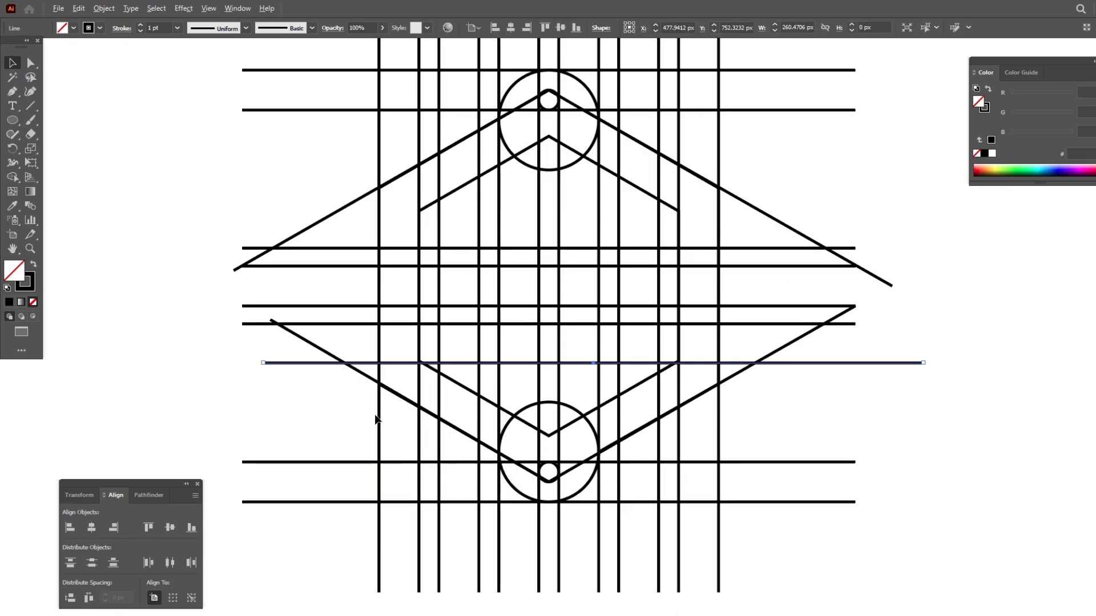
{"action": "left_click_drag", "start_coordinate": [790, 368], "coordinate": [778, 215]}
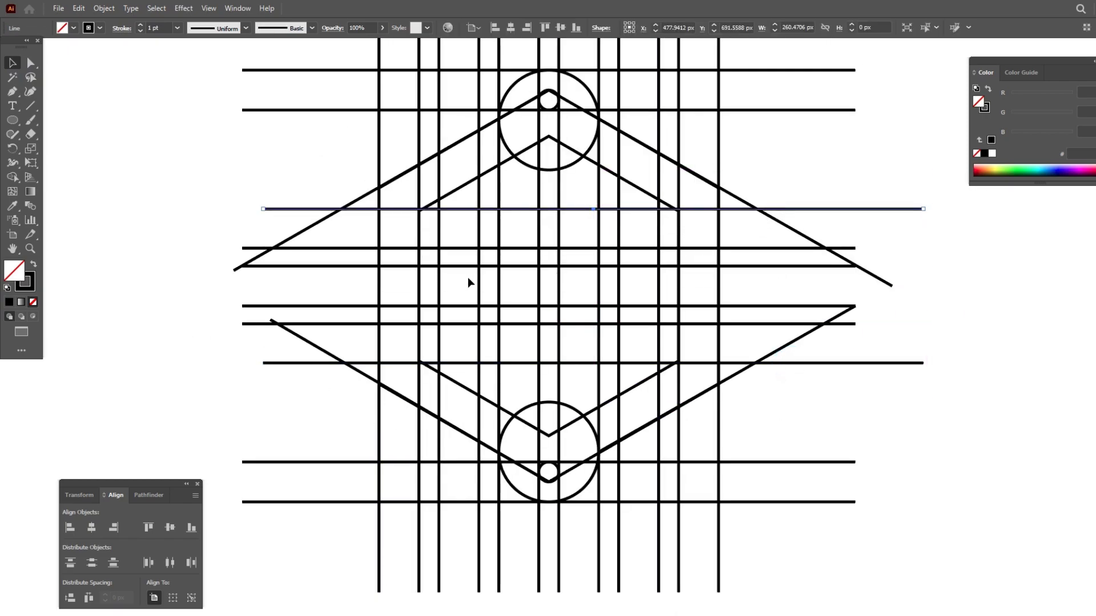
Step: Select the whole grid and merge its left cells into the letter A with the Shape Builder, using black fill and no stroke
{"action": "scroll", "coordinate": [470, 284], "scroll_direction": "down", "scroll_amount": 1}
{"action": "mouse_move", "coordinate": [281, 86]}
{"action": "left_mouse_down"}
{"action": "mouse_move", "coordinate": [636, 367]}
{"action": "mouse_move", "coordinate": [772, 501]}
{"action": "left_mouse_up"}
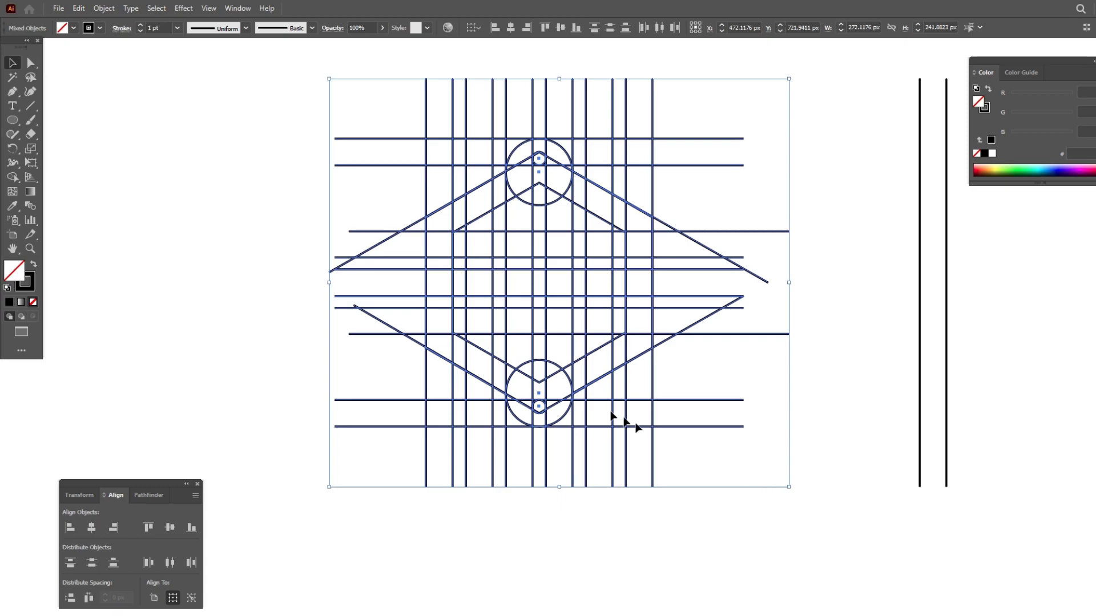
{"action": "left_click", "coordinate": [12, 177]}
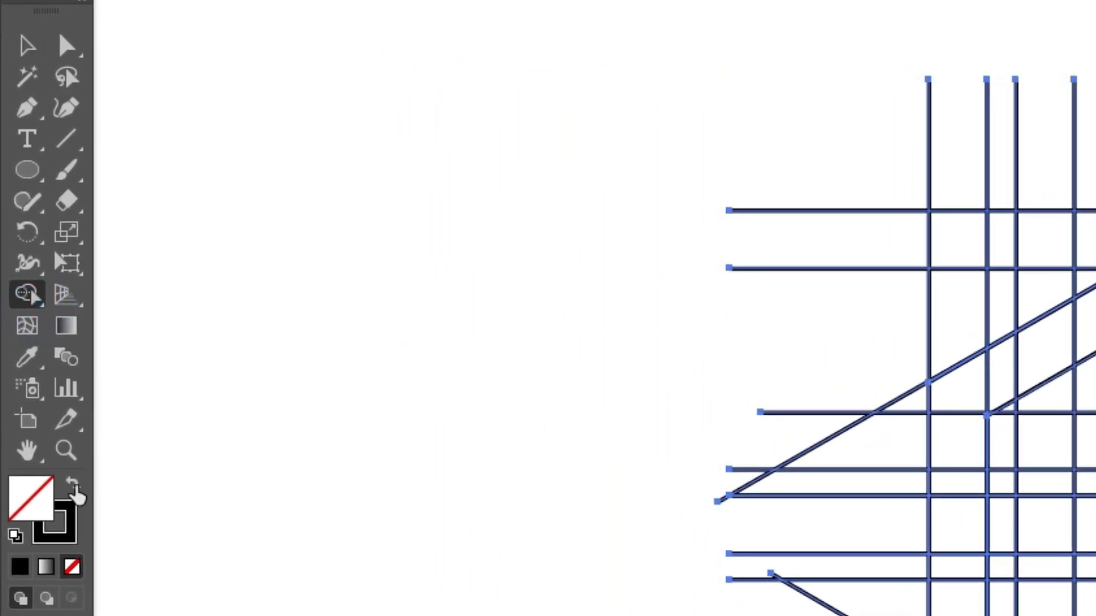
{"action": "left_click", "coordinate": [73, 487]}
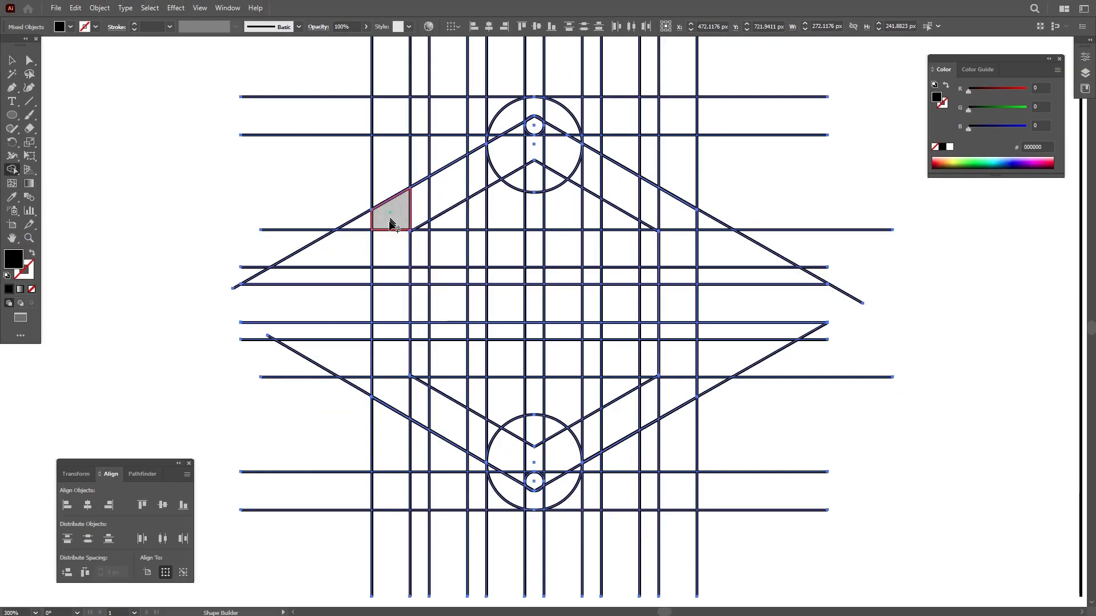
{"action": "mouse_move", "coordinate": [390, 333]}
{"action": "left_mouse_down"}
{"action": "mouse_move", "coordinate": [388, 400]}
{"action": "mouse_move", "coordinate": [387, 389]}
{"action": "left_mouse_up"}
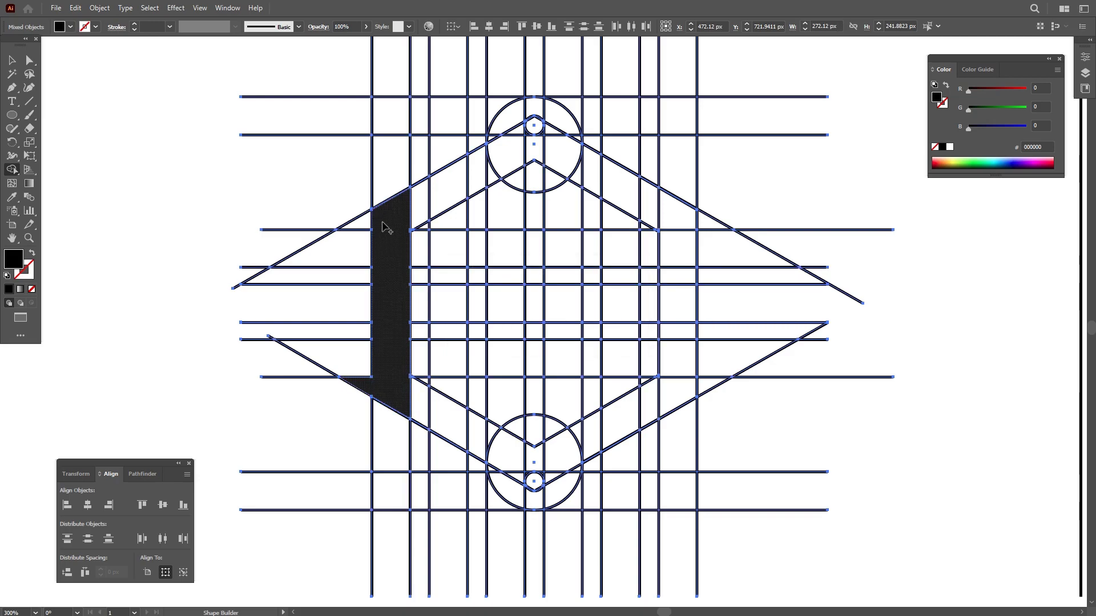
{"action": "mouse_move", "coordinate": [443, 300]}
{"action": "left_mouse_down"}
{"action": "mouse_move", "coordinate": [448, 379]}
{"action": "mouse_move", "coordinate": [399, 215]}
{"action": "mouse_move", "coordinate": [451, 177]}
{"action": "left_mouse_up"}
Step: Merge the central grid cells into a rounded S and the right-hand cells into an H with the Shape Builder
{"action": "mouse_move", "coordinate": [501, 298]}
{"action": "left_mouse_down"}
{"action": "mouse_move", "coordinate": [539, 305]}
{"action": "mouse_move", "coordinate": [565, 190]}
{"action": "mouse_move", "coordinate": [506, 114]}
{"action": "mouse_move", "coordinate": [559, 308]}
{"action": "left_mouse_up"}
{"action": "mouse_move", "coordinate": [562, 337]}
{"action": "left_mouse_down"}
{"action": "mouse_move", "coordinate": [563, 449]}
{"action": "mouse_move", "coordinate": [501, 445]}
{"action": "mouse_move", "coordinate": [503, 348]}
{"action": "left_mouse_up"}
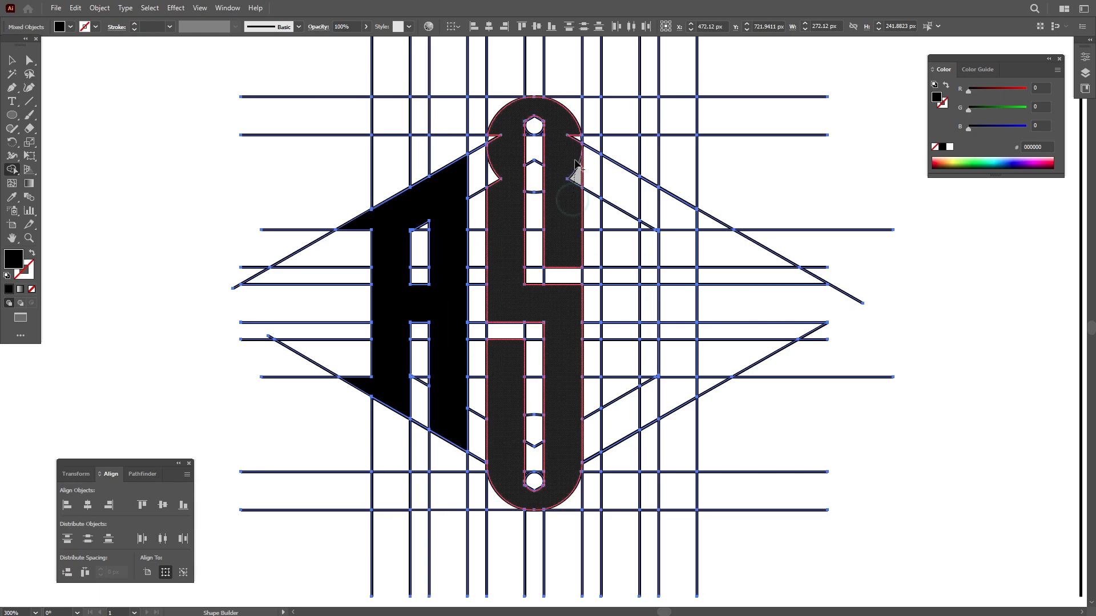
{"action": "mouse_move", "coordinate": [616, 303]}
{"action": "left_mouse_down"}
{"action": "mouse_move", "coordinate": [621, 188]}
{"action": "mouse_move", "coordinate": [671, 283]}
{"action": "mouse_move", "coordinate": [680, 445]}
{"action": "left_mouse_up"}
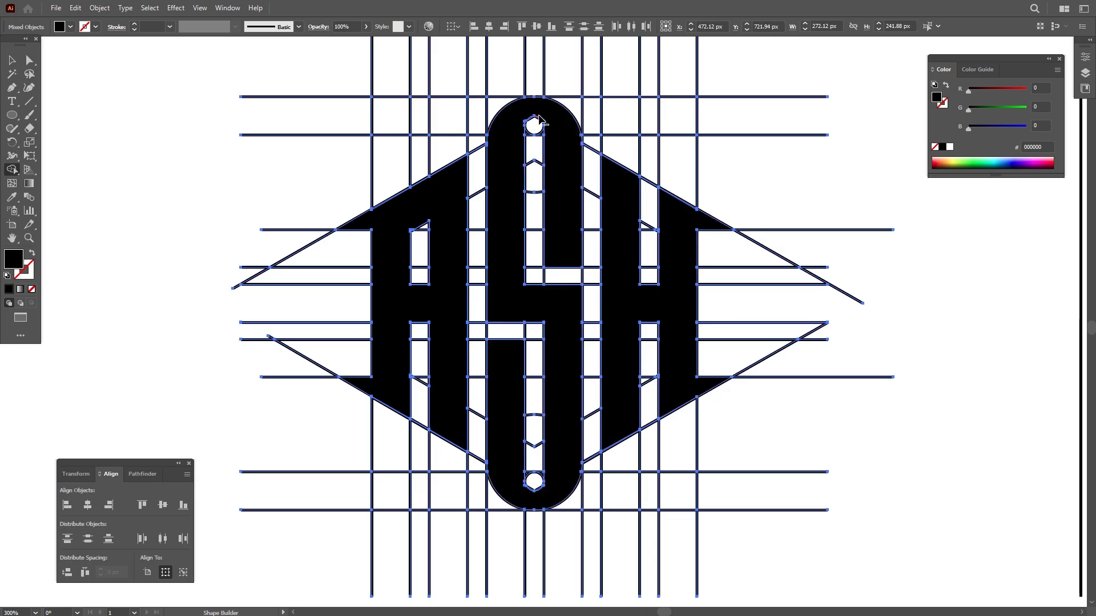
Step: Merge the small leftover slivers around the small circles at both ends of the S into the letter
{"action": "scroll", "coordinate": [544, 122], "scroll_direction": "up", "scroll_amount": 6}
{"action": "scroll", "coordinate": [420, 149], "scroll_direction": "up", "scroll_amount": 4}
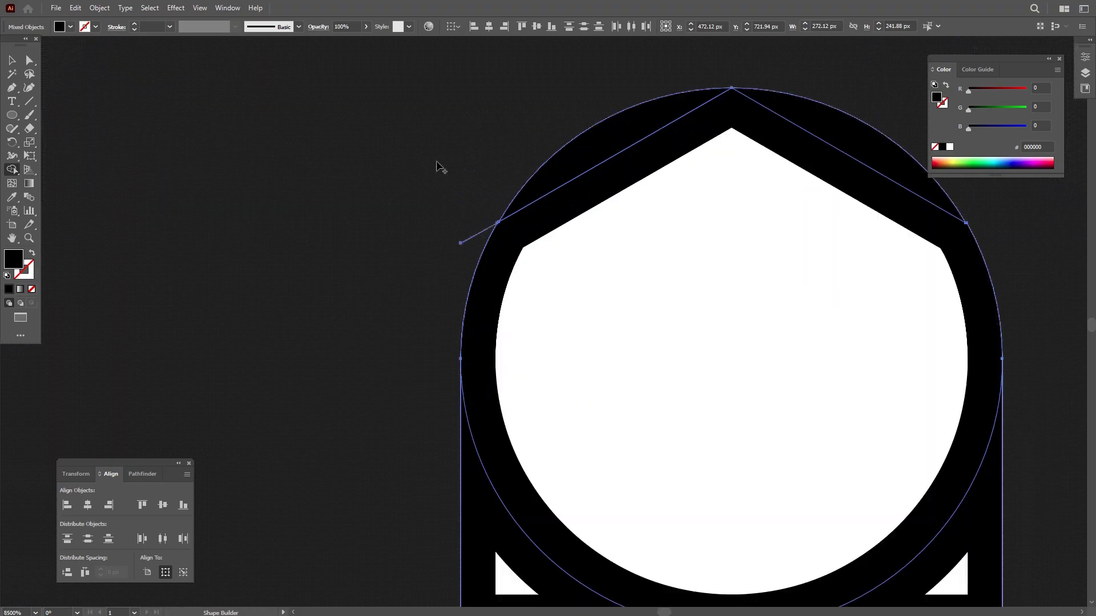
{"action": "scroll", "coordinate": [486, 188], "scroll_direction": "down", "scroll_amount": 8}
{"action": "scroll", "coordinate": [506, 567], "scroll_direction": "up", "scroll_amount": 7}
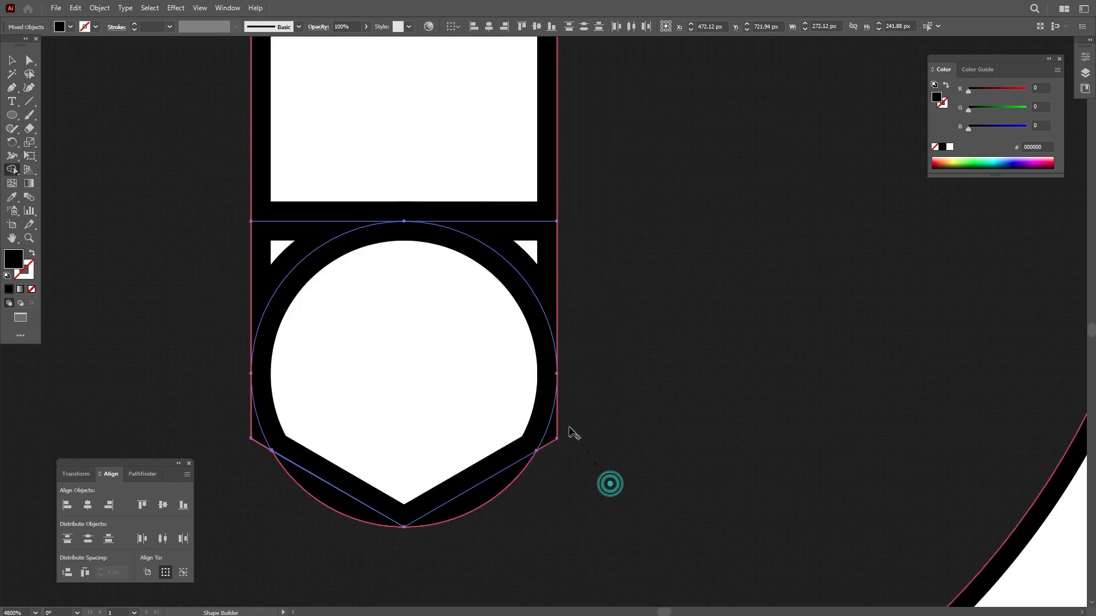
{"action": "scroll", "coordinate": [697, 359], "scroll_direction": "down", "scroll_amount": 2}
{"action": "scroll", "coordinate": [553, 122], "scroll_direction": "up", "scroll_amount": 3}
{"action": "scroll", "coordinate": [537, 415], "scroll_direction": "down", "scroll_amount": 10}
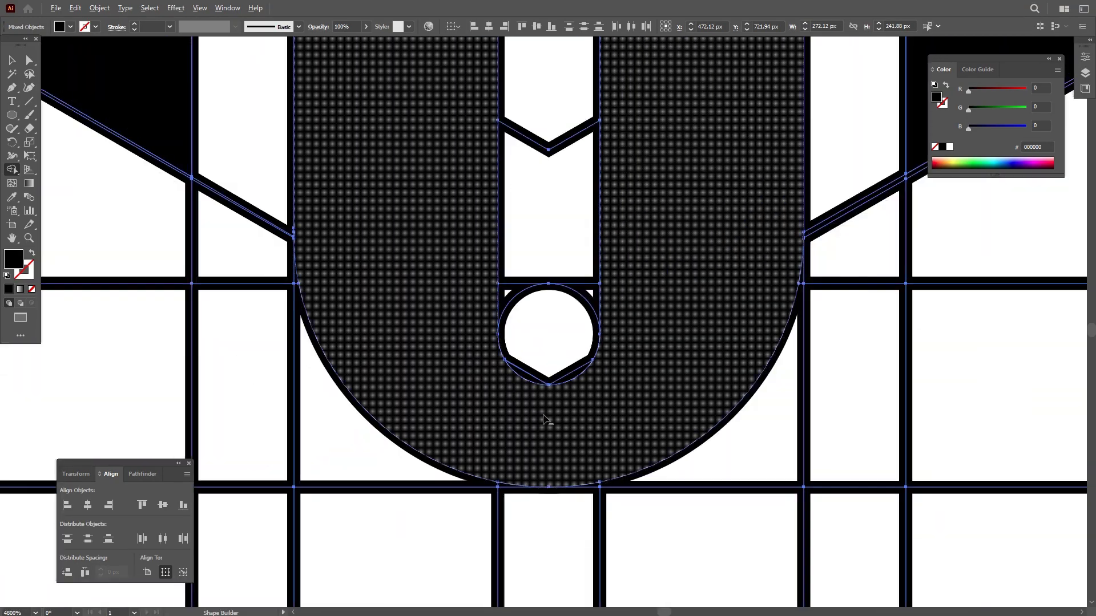
{"action": "scroll", "coordinate": [284, 160], "scroll_direction": "up", "scroll_amount": 1}
Step: Select the three black letters and move them off the grid, to the right of the spare vertical lines
{"action": "left_click", "coordinate": [12, 61]}
{"action": "left_click", "coordinate": [111, 105]}
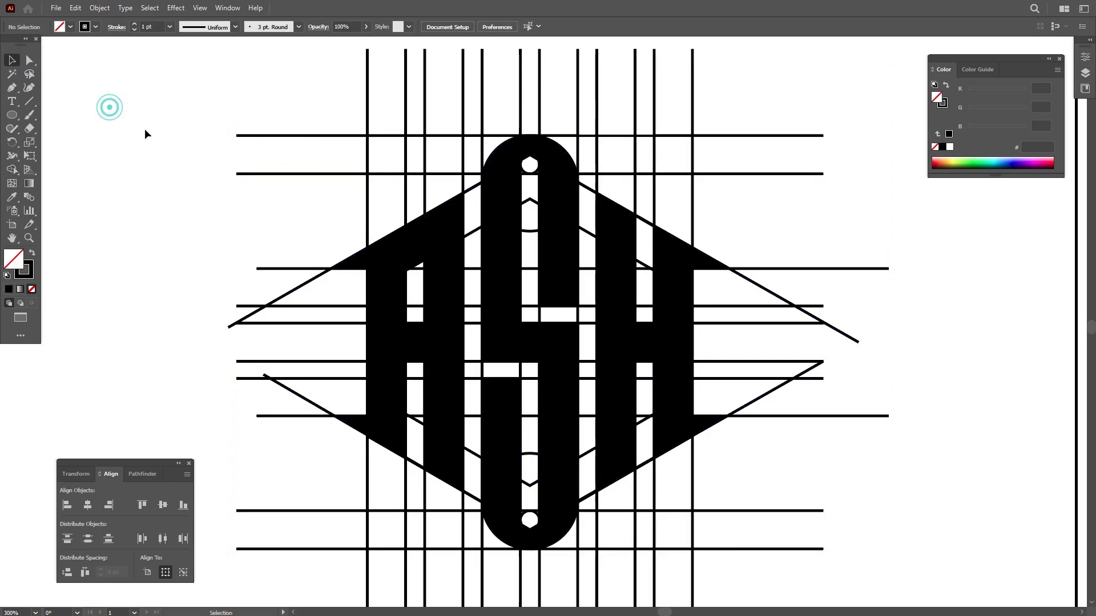
{"action": "left_click", "coordinate": [505, 202]}
{"action": "left_click", "coordinate": [616, 239], "text": "shift"}
{"action": "left_click", "coordinate": [438, 234], "text": "shift"}
{"action": "scroll", "coordinate": [321, 222], "scroll_direction": "down", "scroll_amount": 1}
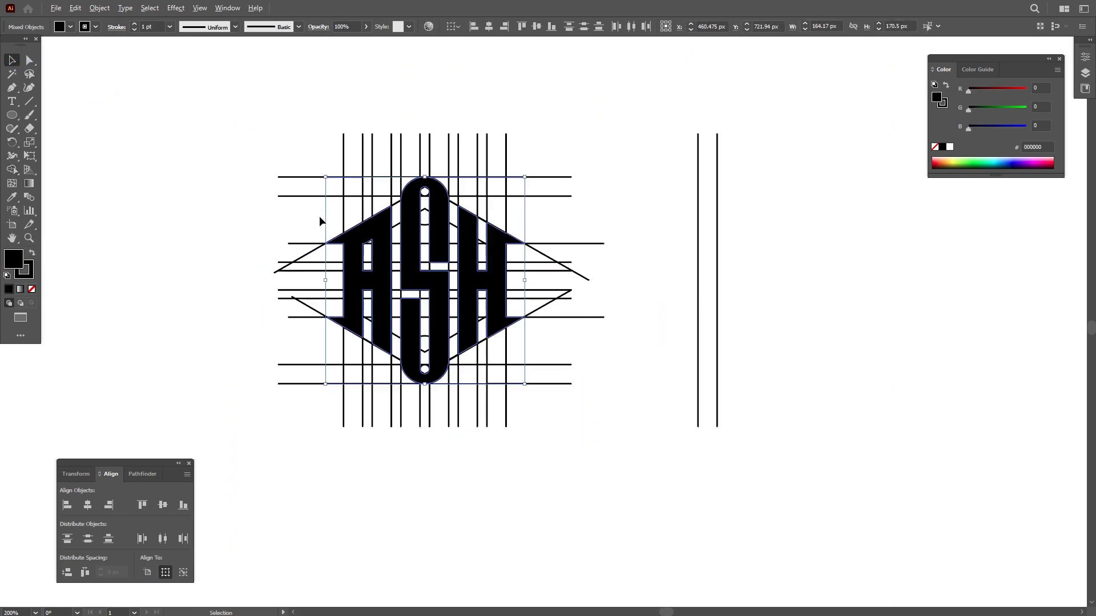
{"action": "left_click_drag", "start_coordinate": [432, 238], "coordinate": [879, 231]}
{"action": "left_click", "coordinate": [241, 111]}
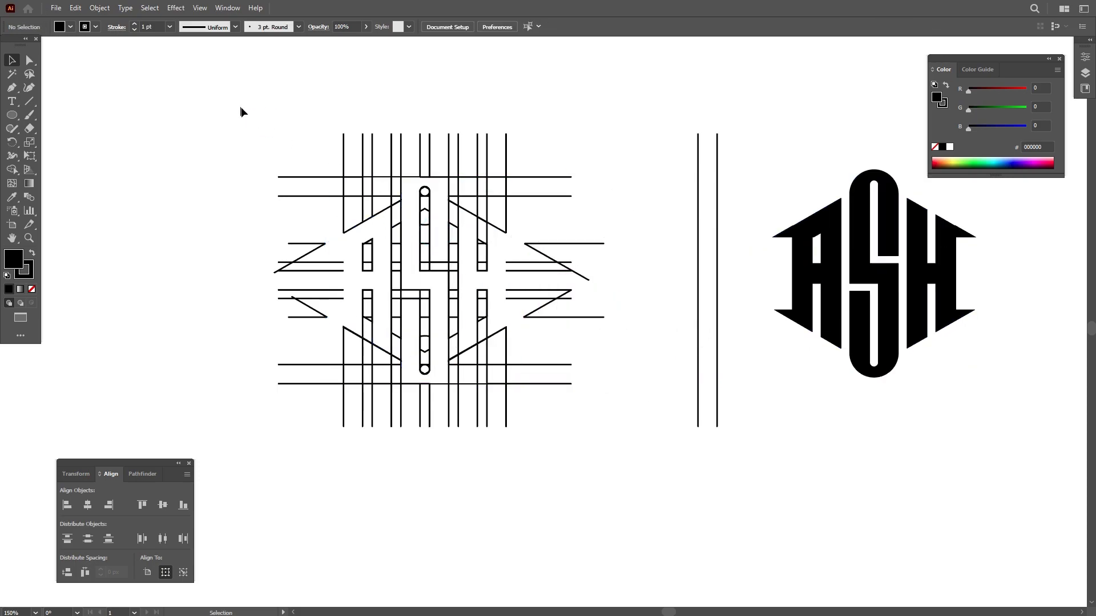
Step: Delete the leftover grid and the spare vertical lines, and move the letters back to the middle of the canvas
{"action": "left_click_drag", "start_coordinate": [563, 469], "coordinate": [567, 452]}
{"action": "key", "text": "Delete"}
{"action": "left_click_drag", "start_coordinate": [630, 178], "coordinate": [710, 295]}
{"action": "left_click_drag", "start_coordinate": [747, 186], "coordinate": [962, 343]}
{"action": "left_click_drag", "start_coordinate": [945, 291], "coordinate": [578, 318]}
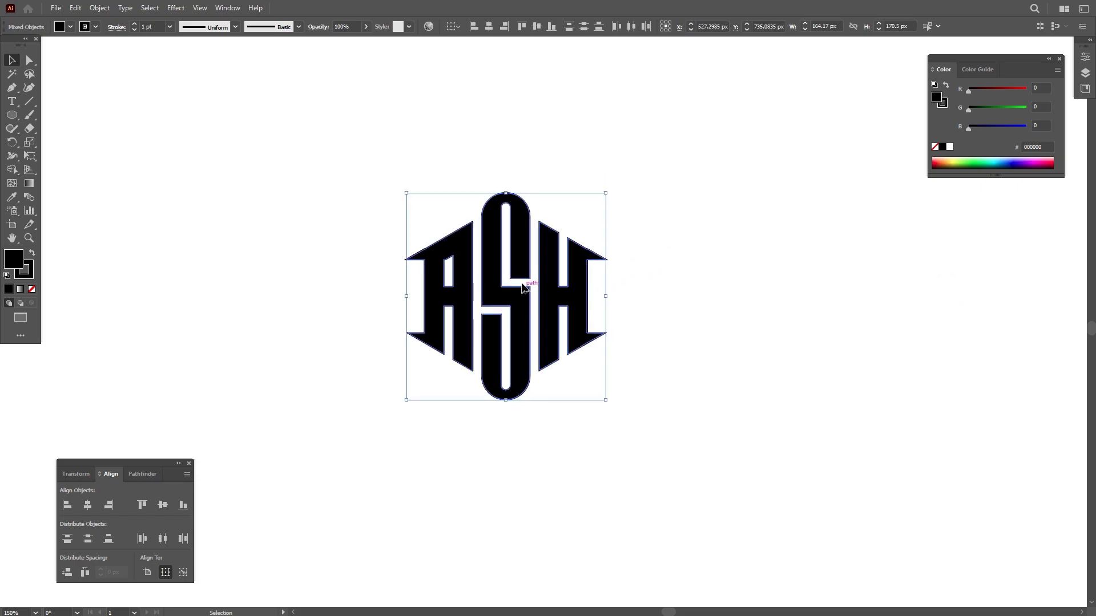
Step: Remove the stroke from the three letters, leaving only their black fill
{"action": "scroll", "coordinate": [526, 289], "scroll_direction": "up", "scroll_amount": 3}
{"action": "scroll", "coordinate": [526, 289], "scroll_direction": "down", "scroll_amount": 1}
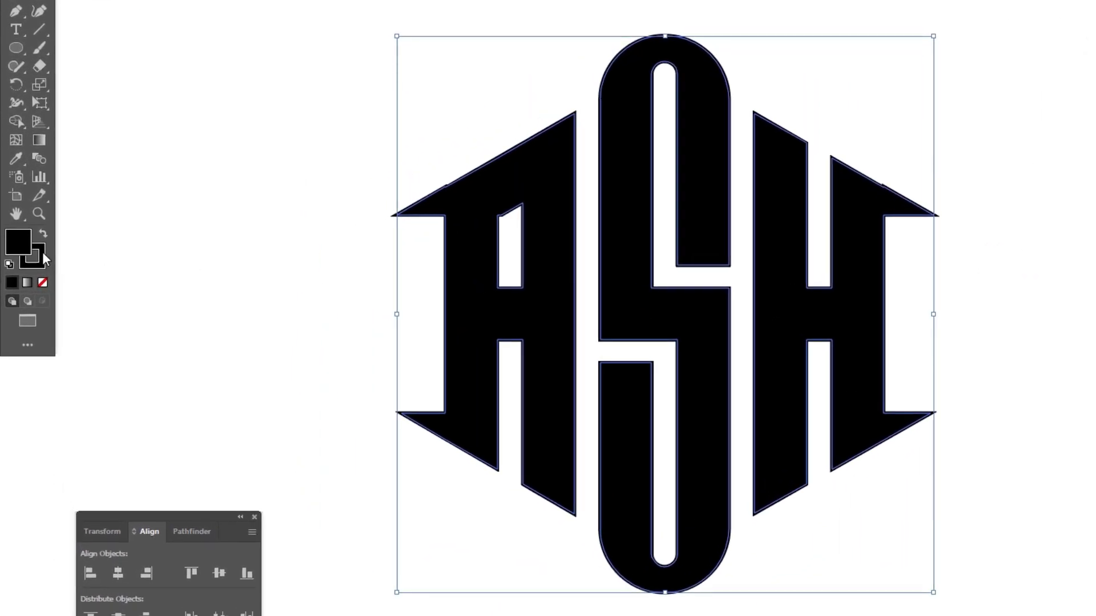
{"action": "left_click", "coordinate": [43, 283]}
Step: Round the four inner corners beneath the pointed outer tips of the A and the H with the Direct Selection tool
{"action": "left_click_drag", "start_coordinate": [327, 25], "coordinate": [1022, 604]}
{"action": "key", "text": "a"}
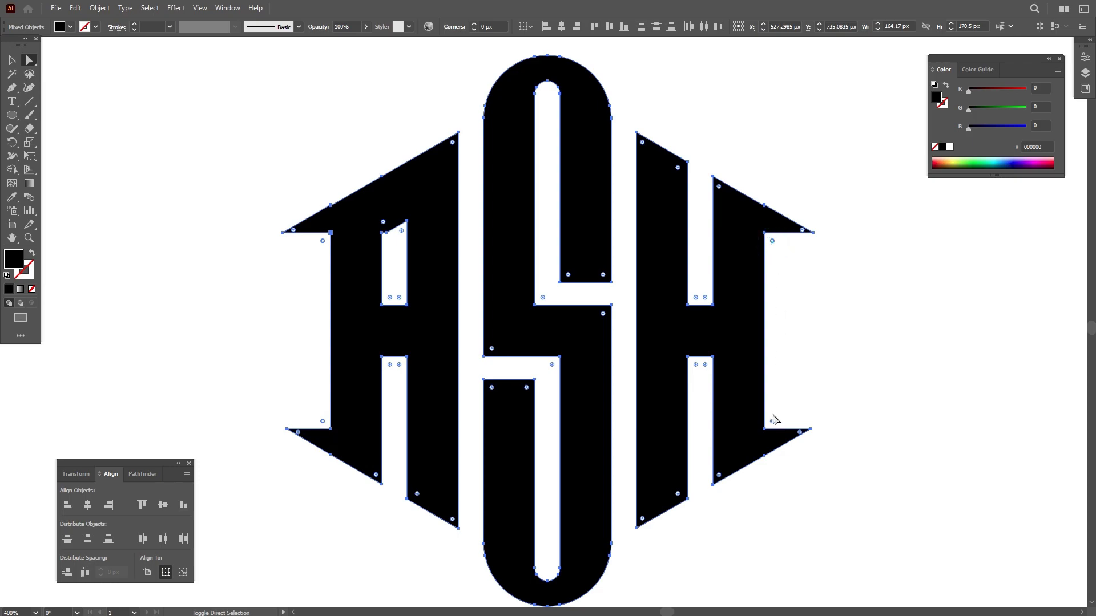
{"action": "left_click_drag", "start_coordinate": [775, 425], "coordinate": [769, 393]}
Step: Select the whole logo and narrow it horizontally while keeping its height
{"action": "left_click", "coordinate": [12, 60]}
{"action": "key", "text": "ctrl+minus"}
{"action": "key", "text": "ctrl+minus"}
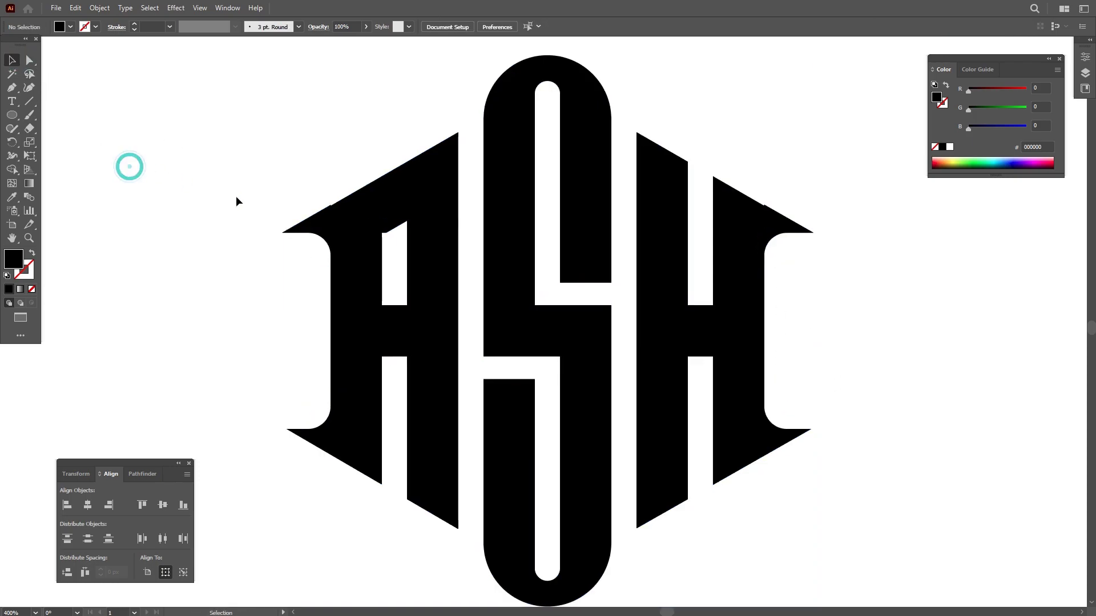
{"action": "left_click_drag", "start_coordinate": [354, 108], "coordinate": [710, 495]}
{"action": "left_click_drag", "start_coordinate": [675, 281], "coordinate": [630, 284]}
{"action": "left_click", "coordinate": [716, 349]}
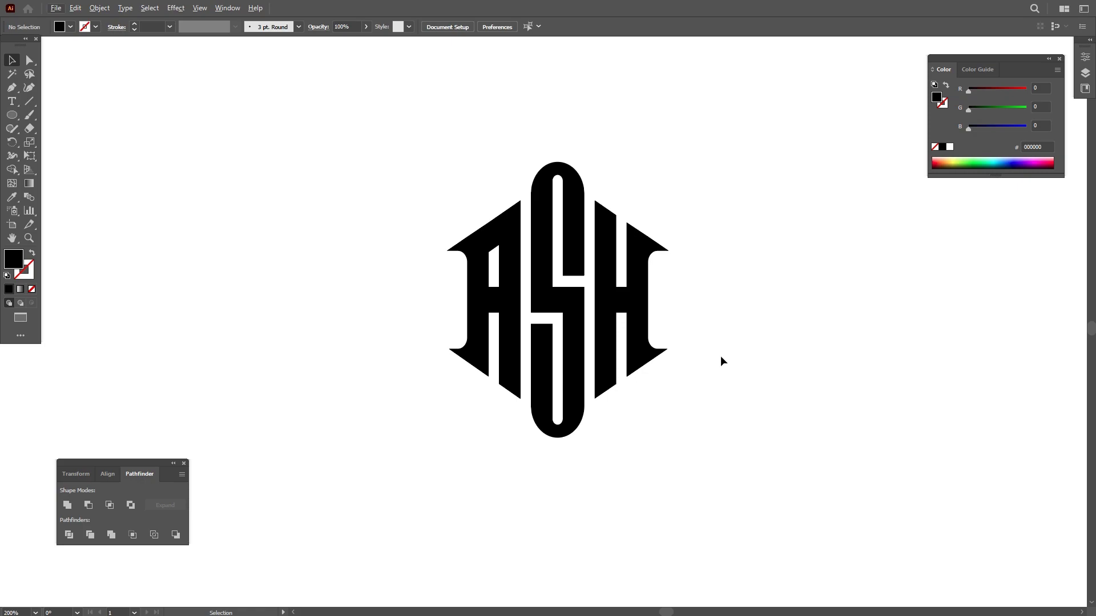
Step: Switch to Photoshop and open the contents of the "Your logo here (Double click)" smart object in Logo_mockup.psd
{"action": "key", "text": "super"}
{"action": "left_click", "coordinate": [692, 605]}
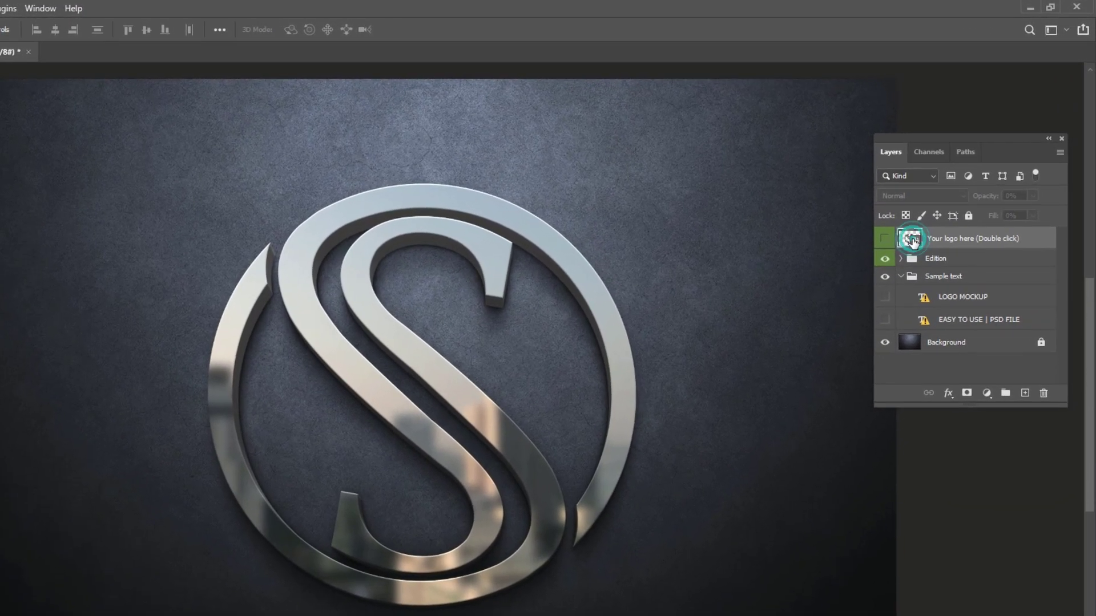
{"action": "double_click", "coordinate": [945, 191]}
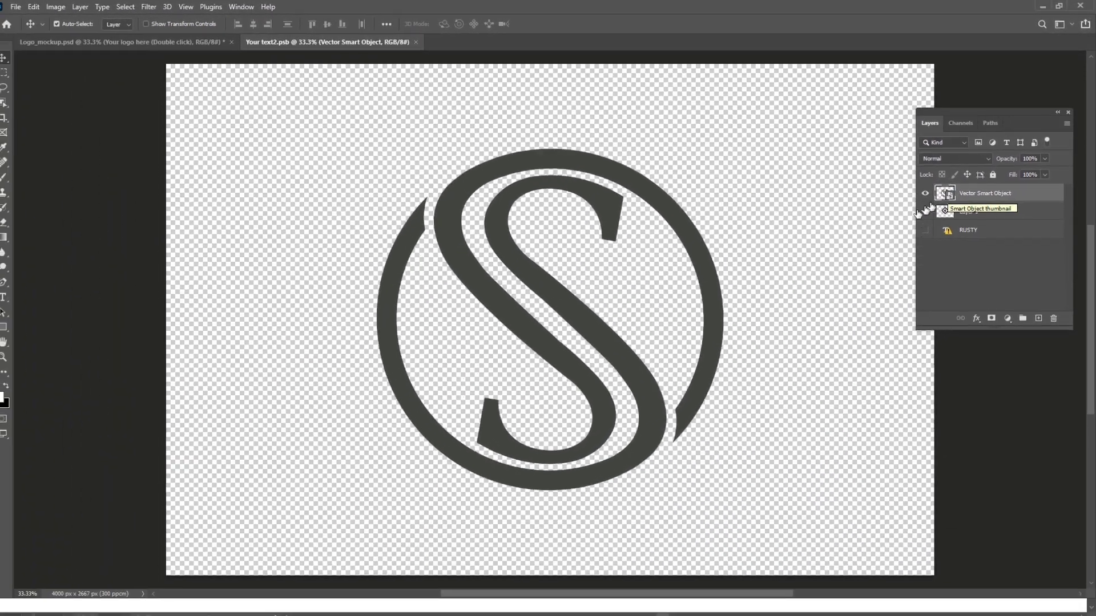
Step: Bring the ASH logo from Illustrator into Your text2.psb in Photoshop as a vector smart object, centred over the old S logo
{"action": "key", "text": "super"}
{"action": "left_click", "coordinate": [654, 605]}
{"action": "left_click", "coordinate": [631, 337]}
{"action": "left_click_drag", "start_coordinate": [631, 337], "coordinate": [555, 296]}
{"action": "left_click_drag", "start_coordinate": [572, 216], "coordinate": [577, 229]}
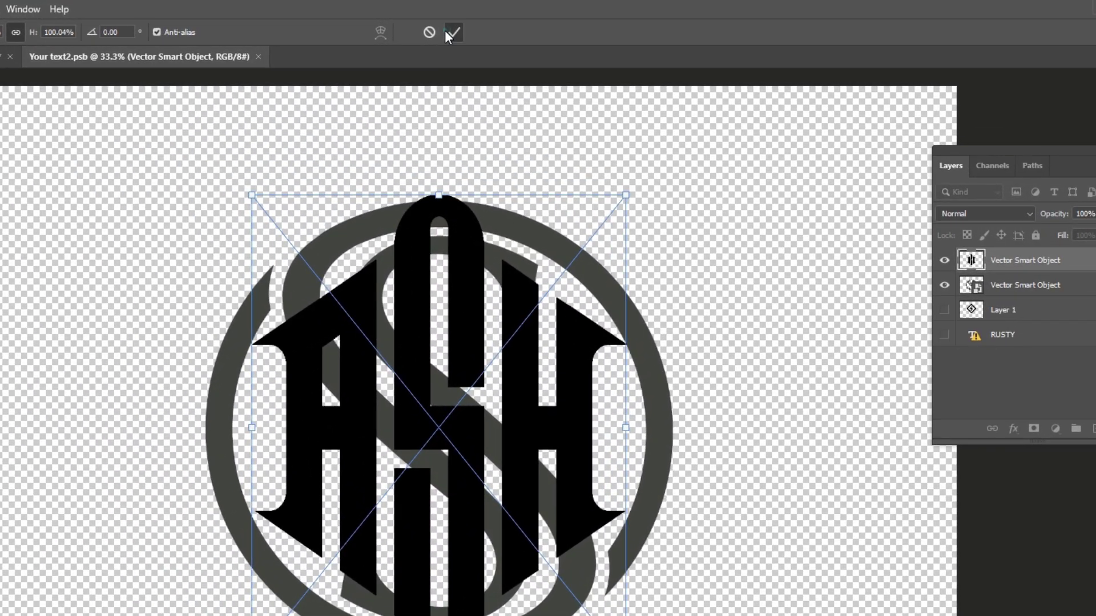
{"action": "left_click", "coordinate": [562, 23]}
Step: Hide the old S logo's layer, save the smart object and return to Logo_mockup.psd
{"action": "left_click", "coordinate": [926, 213]}
{"action": "key", "text": "ctrl+s"}
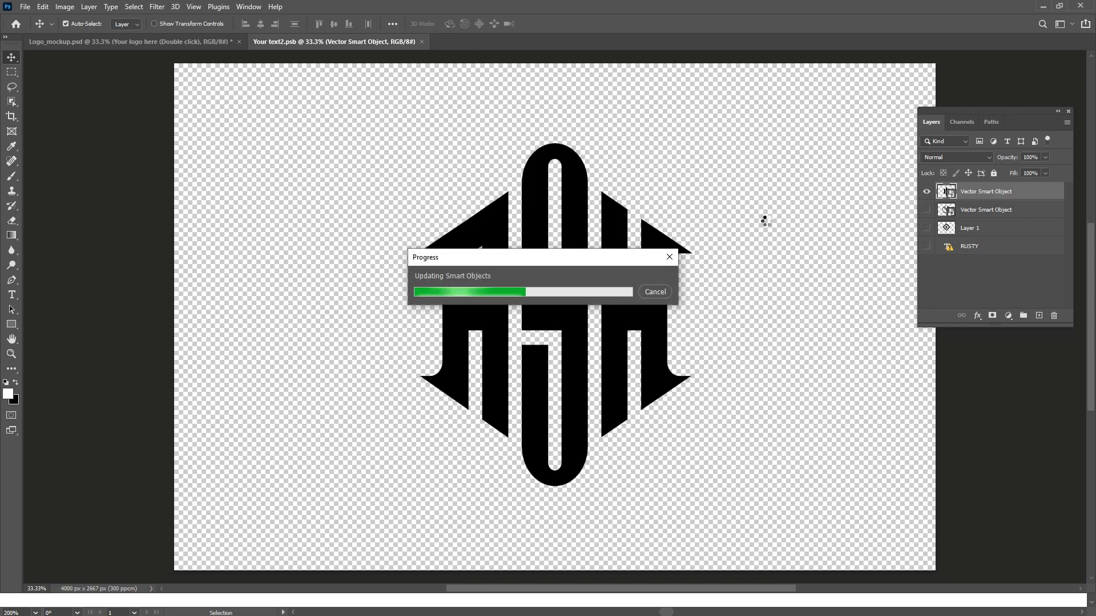
{"action": "left_click", "coordinate": [210, 47]}
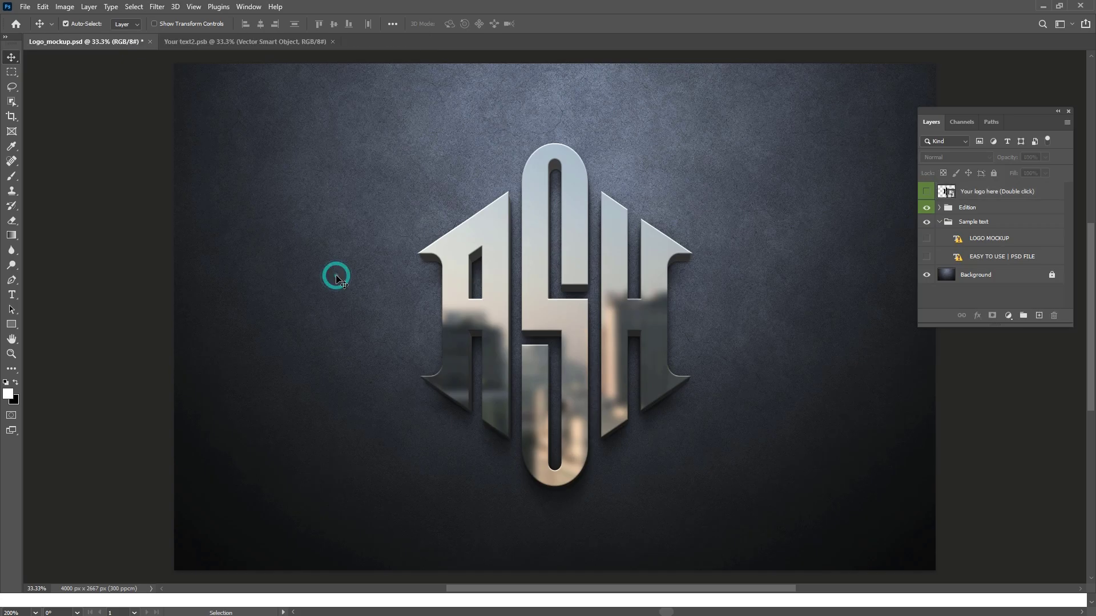